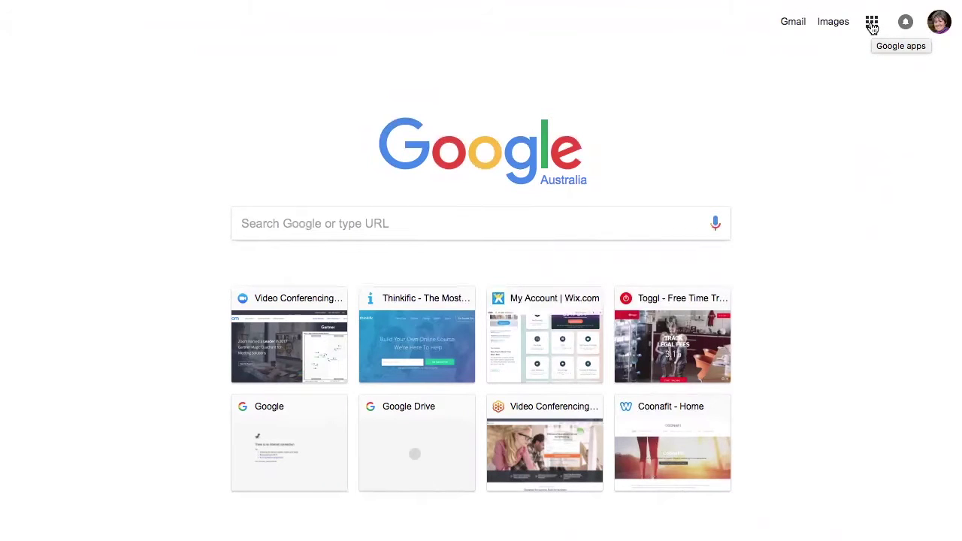
# Step: Open Google Calendar from the Google home page, and view the following week before returning to the current one
pyautogui.click(872, 24)
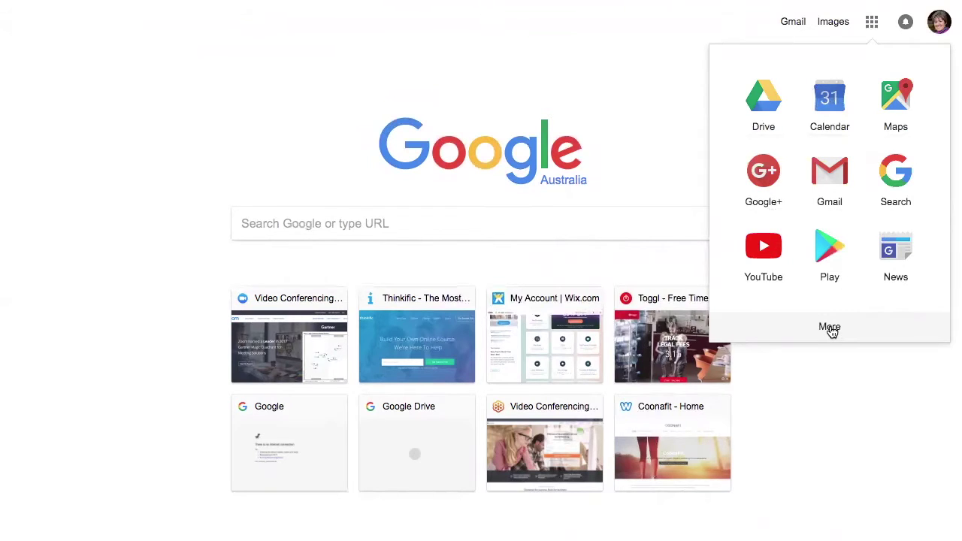
pyautogui.click(831, 102)
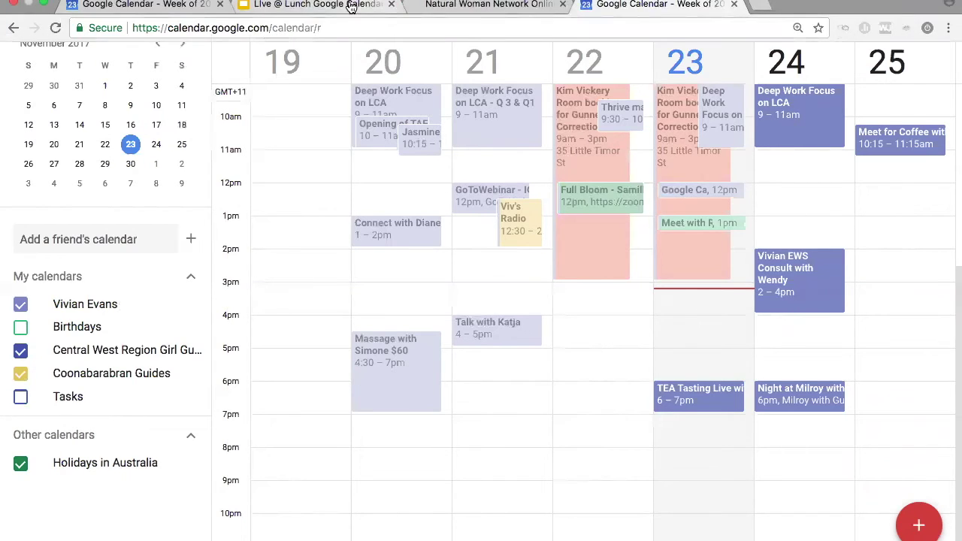
pyautogui.click(366, 5)
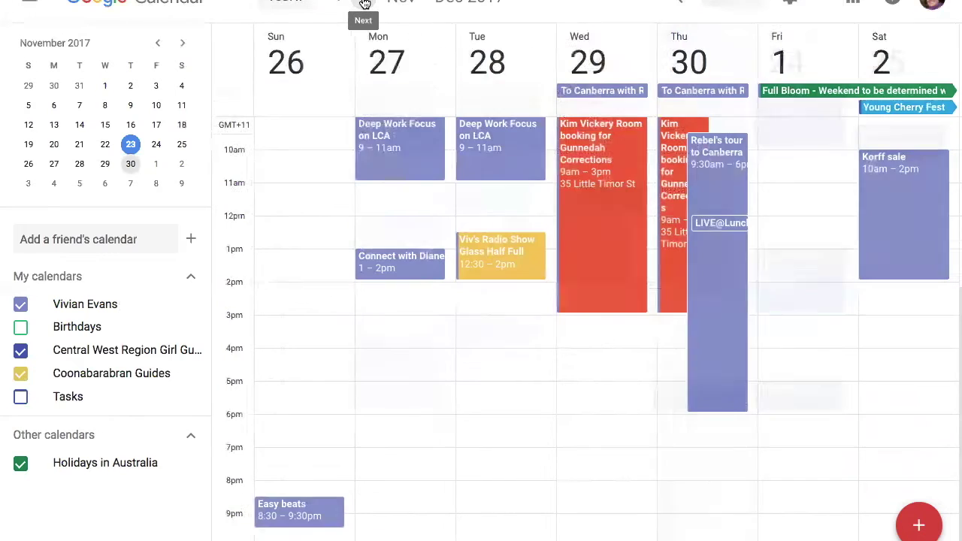
pyautogui.click(339, 3)
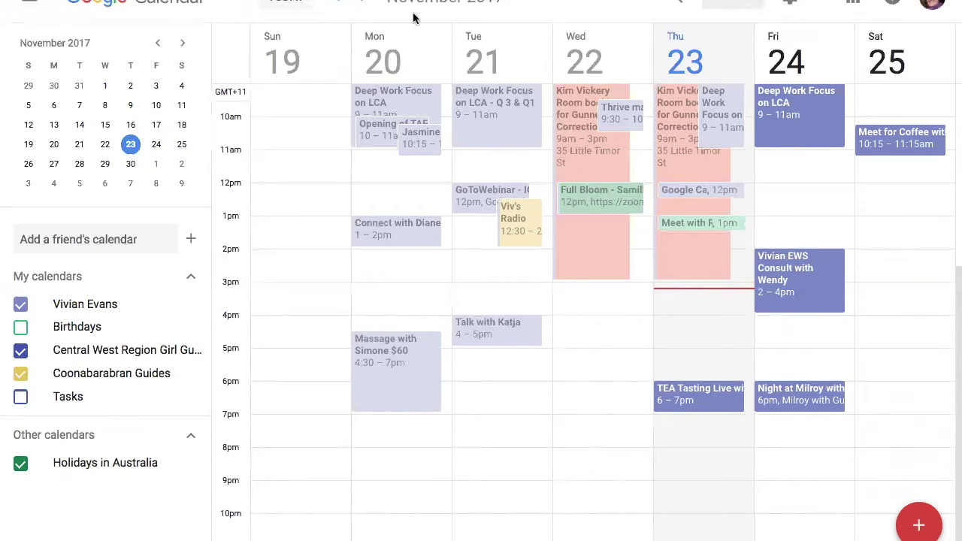
# Step: Display the calendar in Day, Month and Year views, and settle on the 4 days view
pyautogui.click(756, 3)
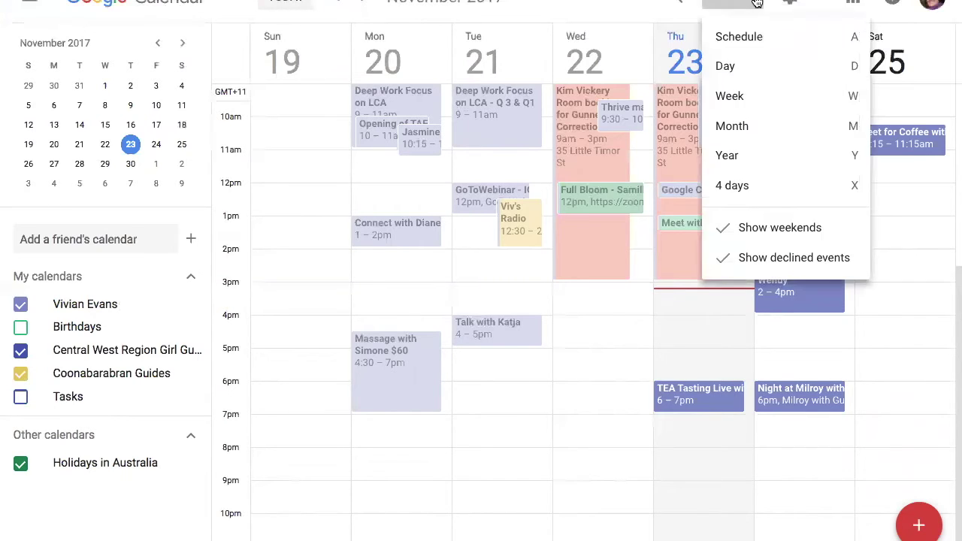
pyautogui.click(733, 66)
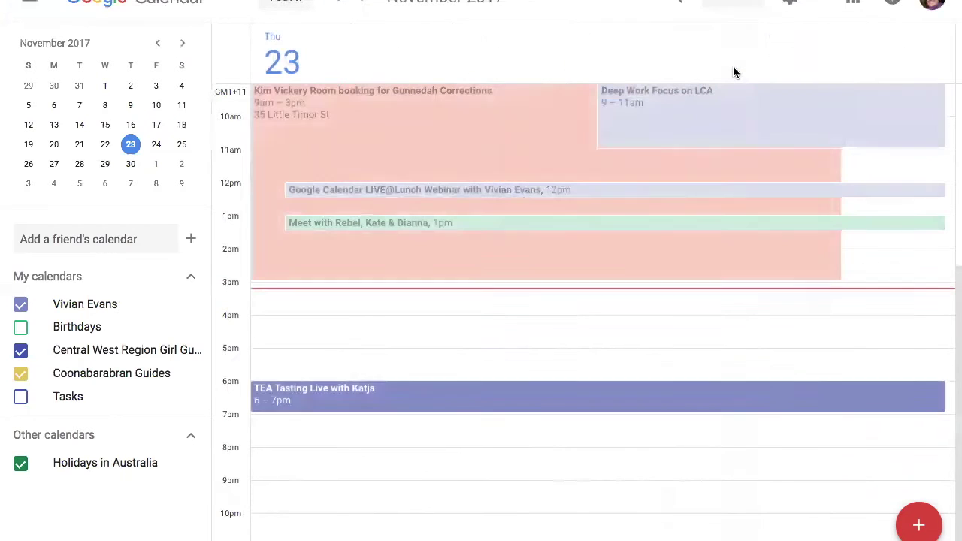
pyautogui.click(755, 4)
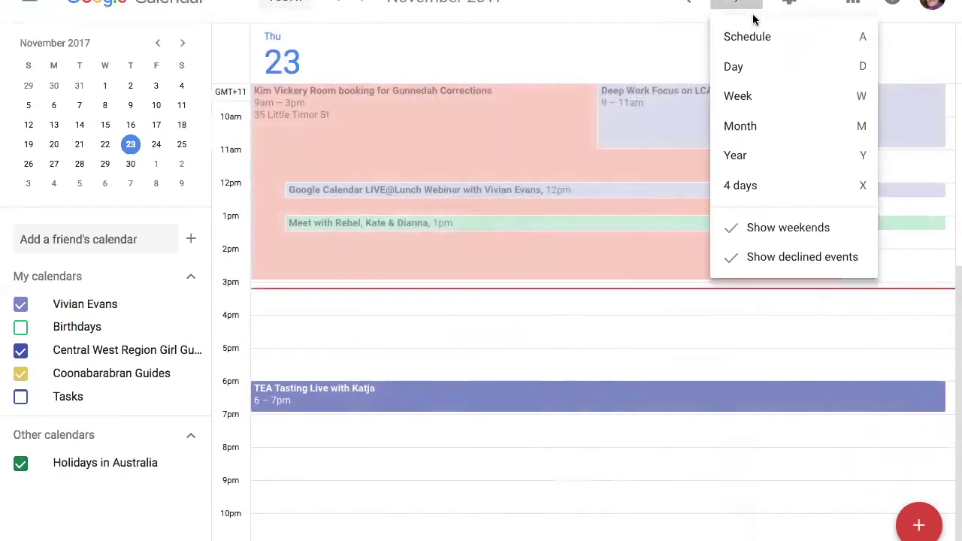
pyautogui.click(741, 128)
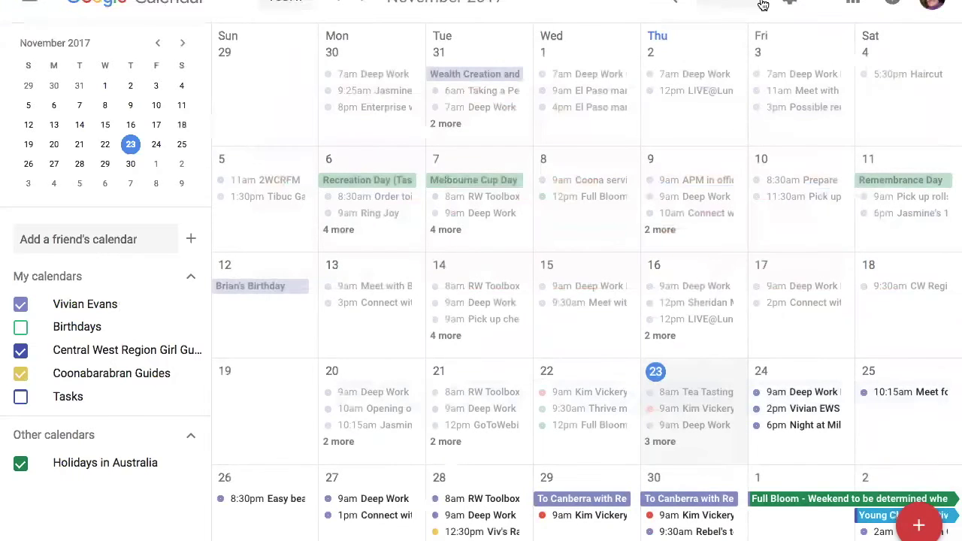
pyautogui.click(758, 5)
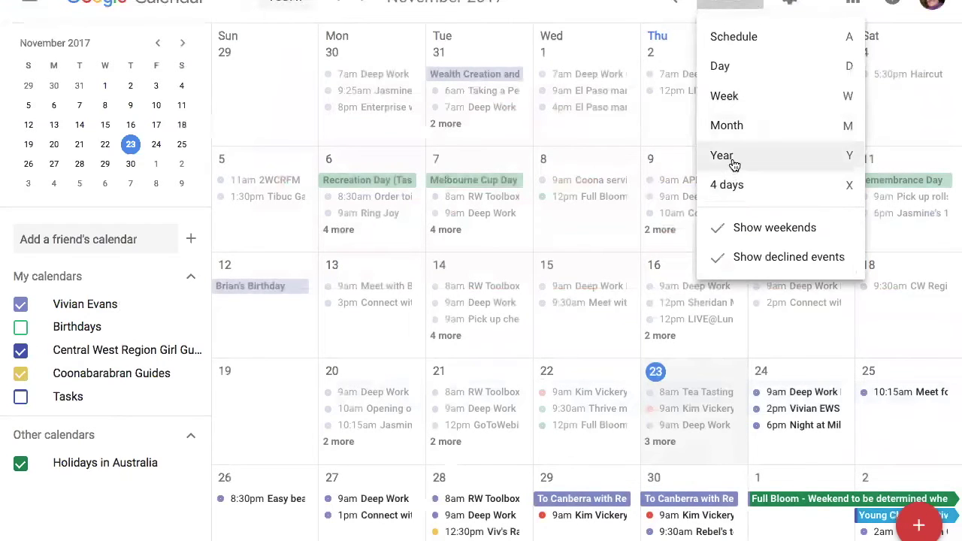
pyautogui.click(733, 163)
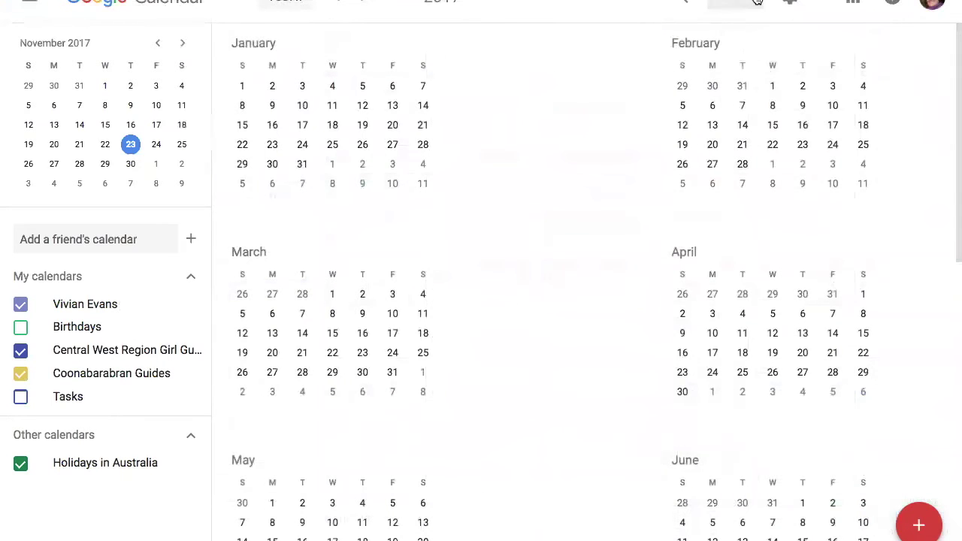
pyautogui.click(757, 3)
pyautogui.click(748, 188)
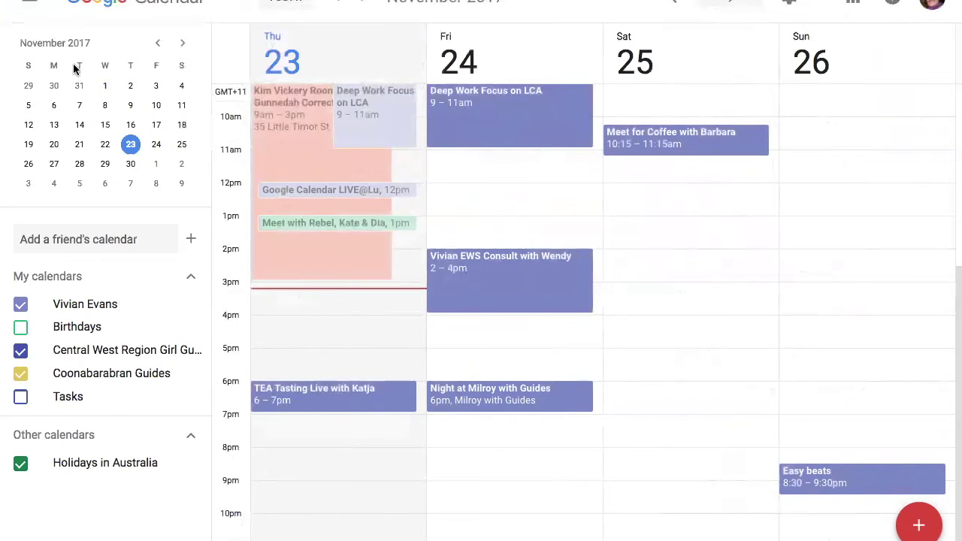
# Step: Hide and reshow the calendar's main sidebar, and advance its mini calendar to January 2018
pyautogui.click(31, 4)
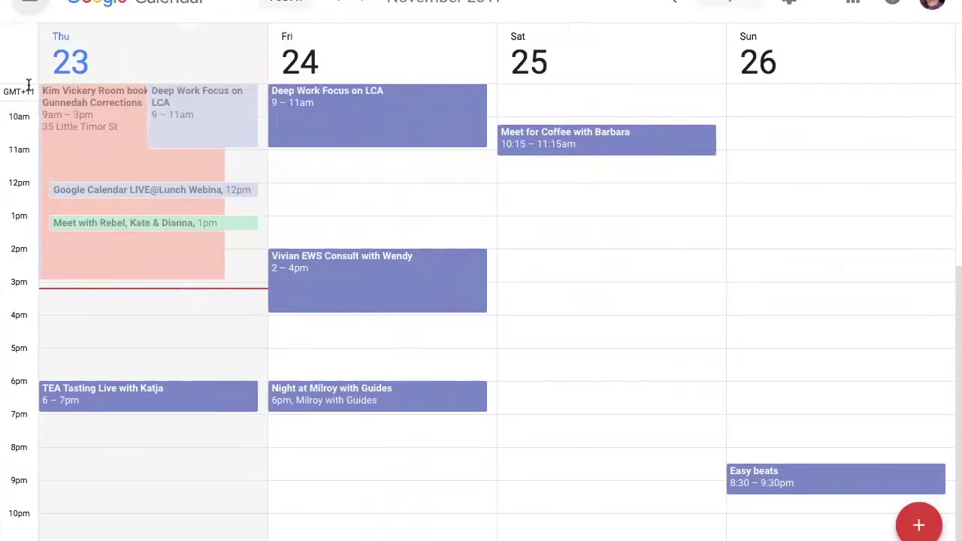
pyautogui.click(30, 3)
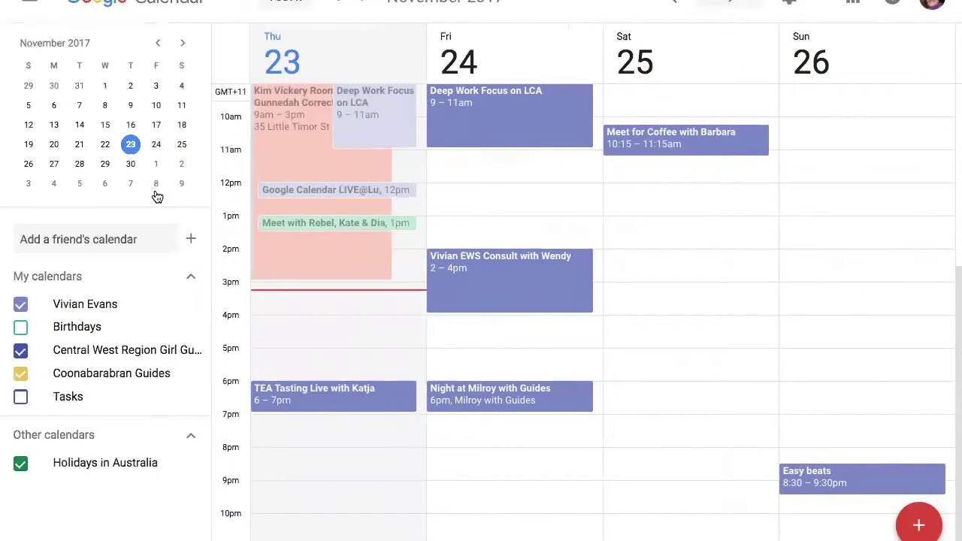
pyautogui.click(184, 44)
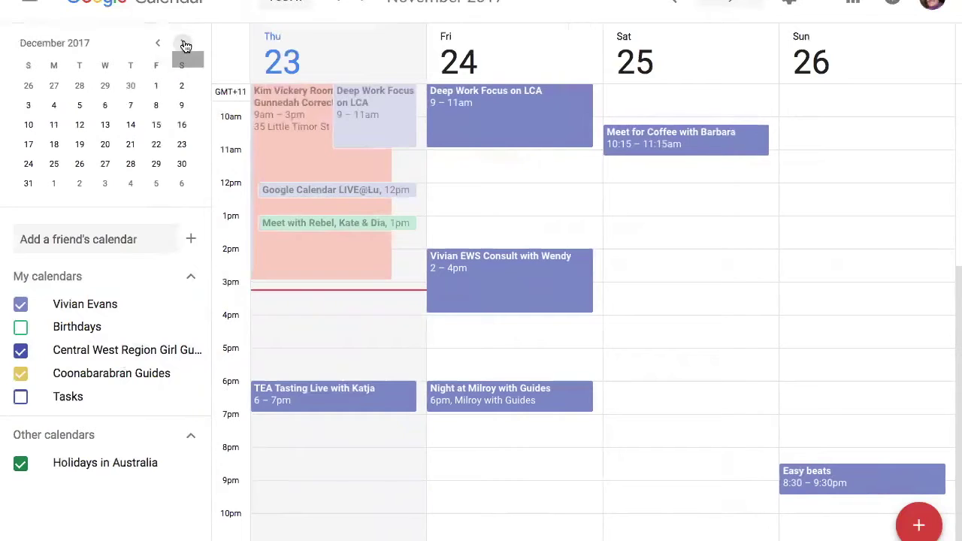
pyautogui.click(185, 44)
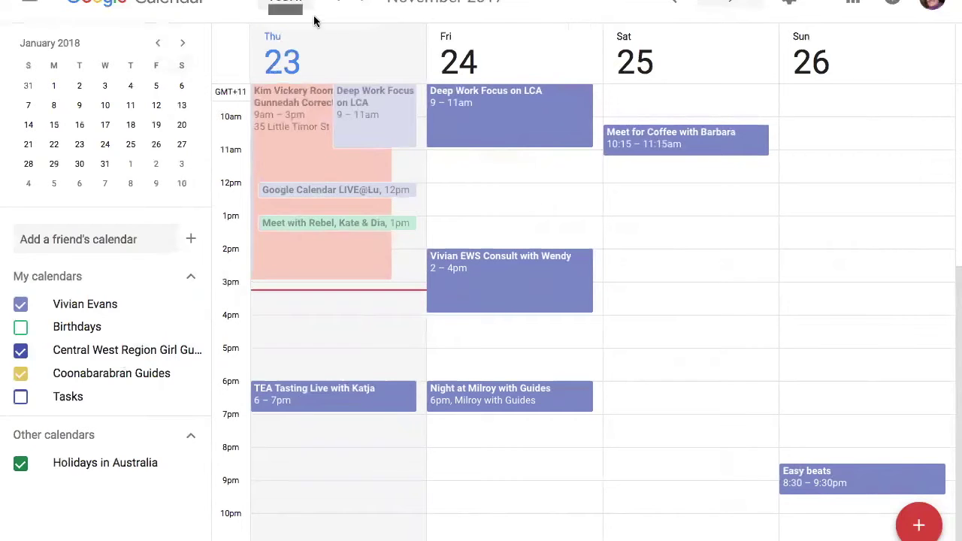
# Step: Page the 4-day schedule forward two periods to early December 2017, and return to today
pyautogui.click(363, 2)
pyautogui.click(364, 3)
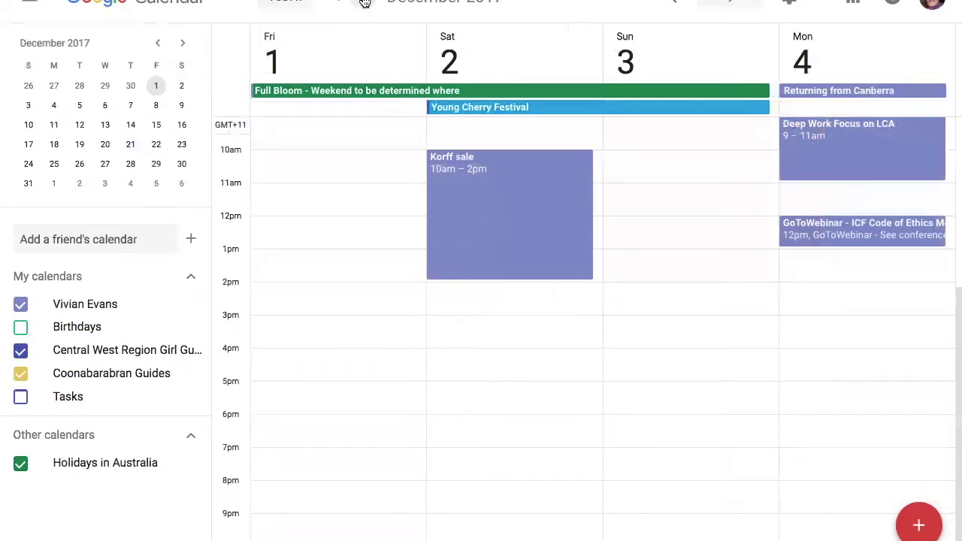
pyautogui.click(280, 2)
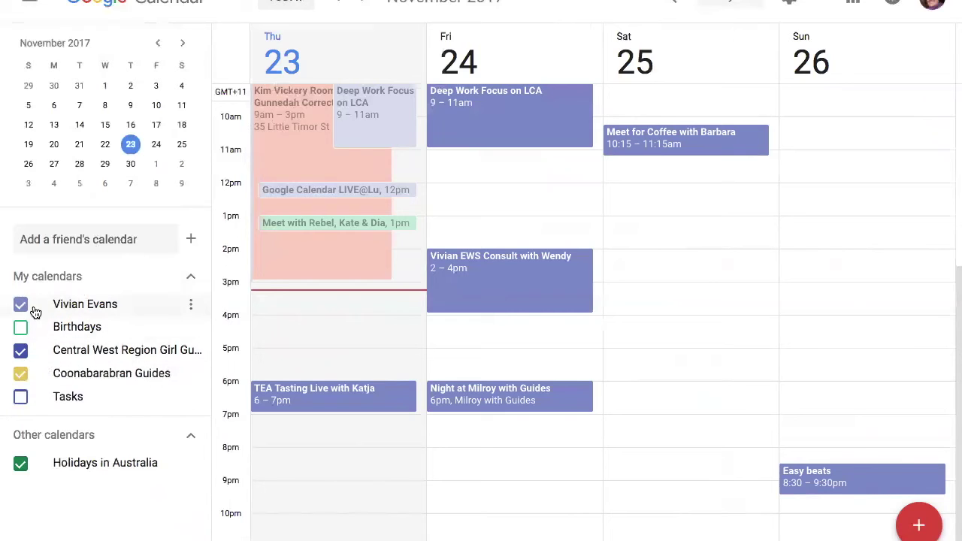
# Step: Show the Tasks list, and turn the Central West Region and Coonabarabran Guides calendars off and back on
pyautogui.click(20, 397)
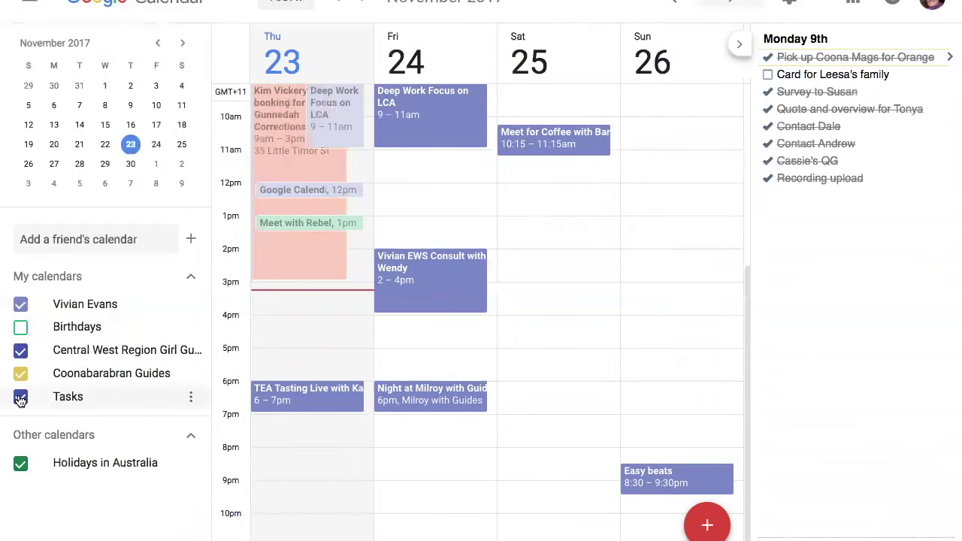
pyautogui.click(19, 351)
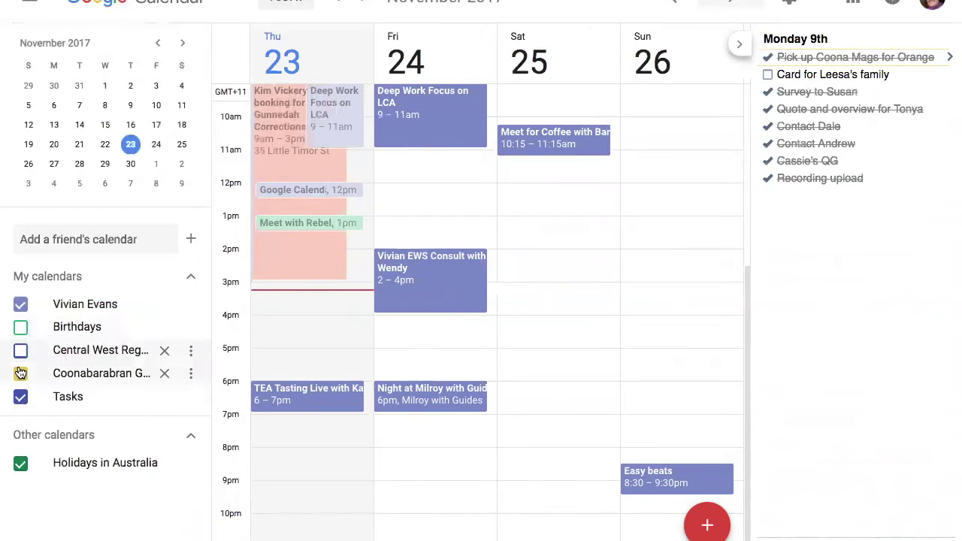
pyautogui.click(20, 373)
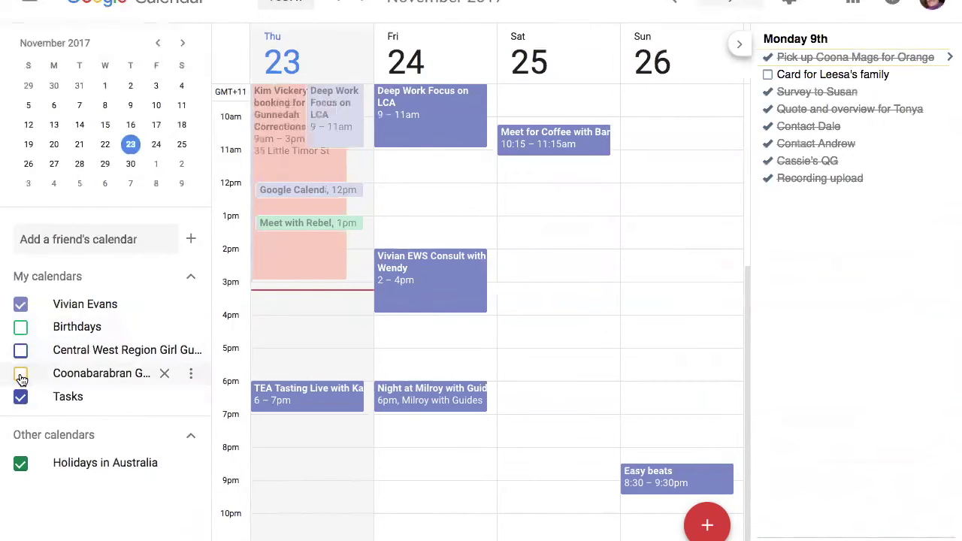
pyautogui.click(19, 350)
pyautogui.click(20, 373)
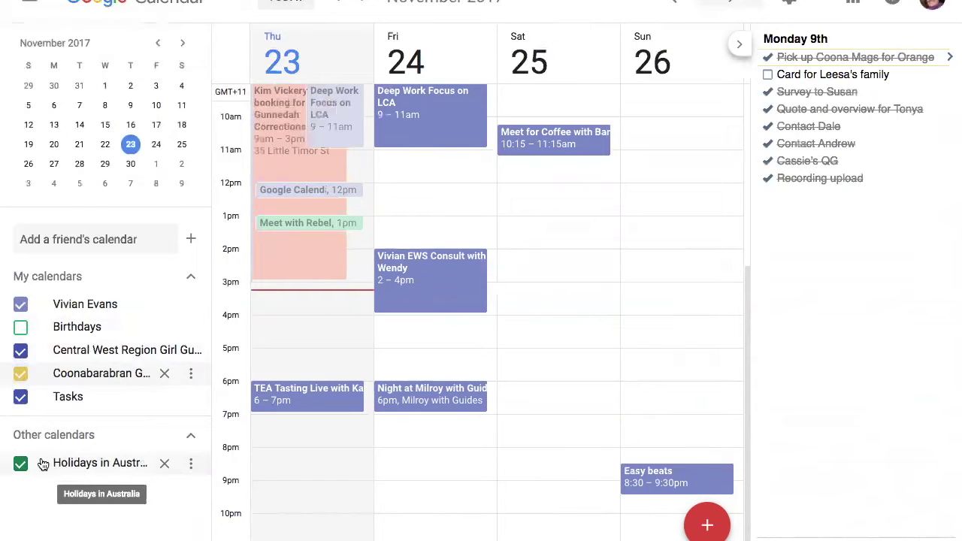
# Step: Go to 24 December 2017, and turn the Holidays in Australia calendar off and back on
pyautogui.click(186, 43)
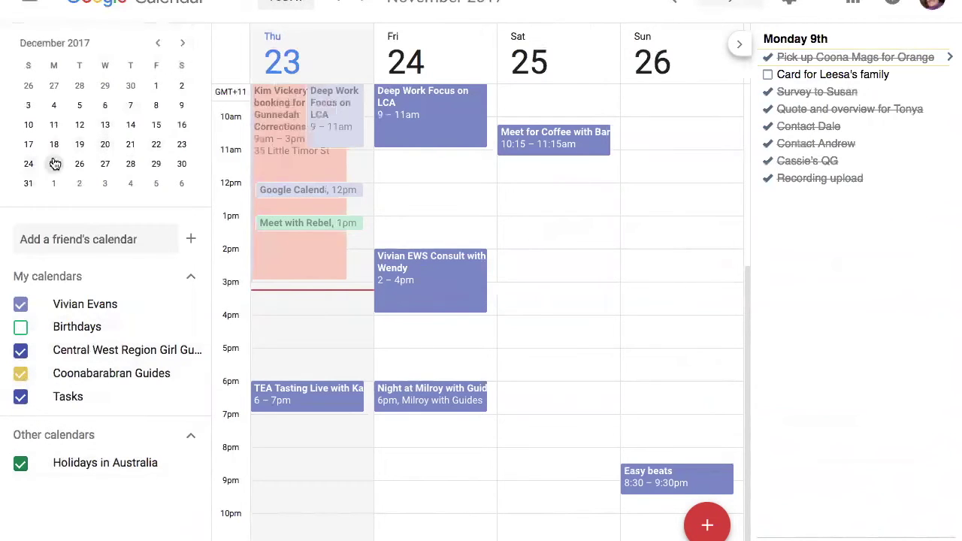
pyautogui.click(28, 164)
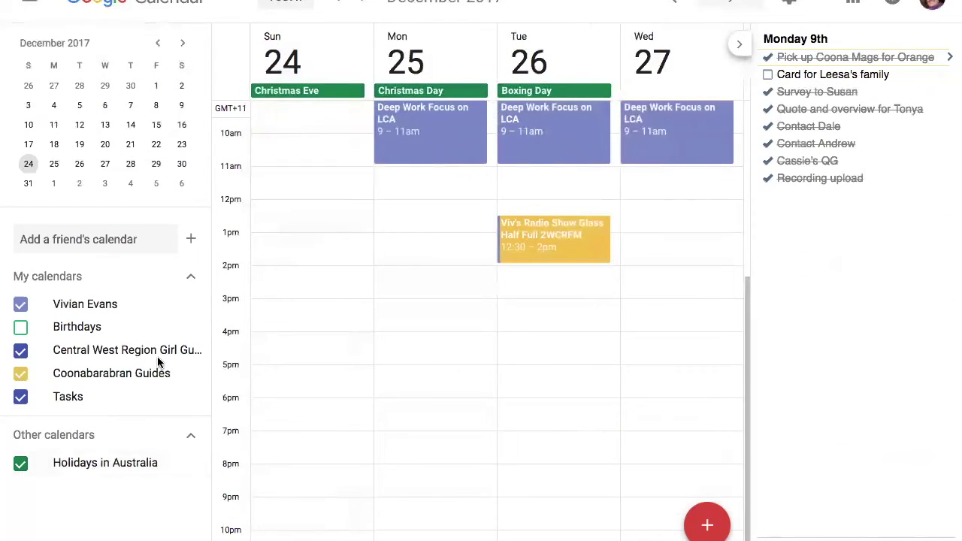
pyautogui.click(20, 464)
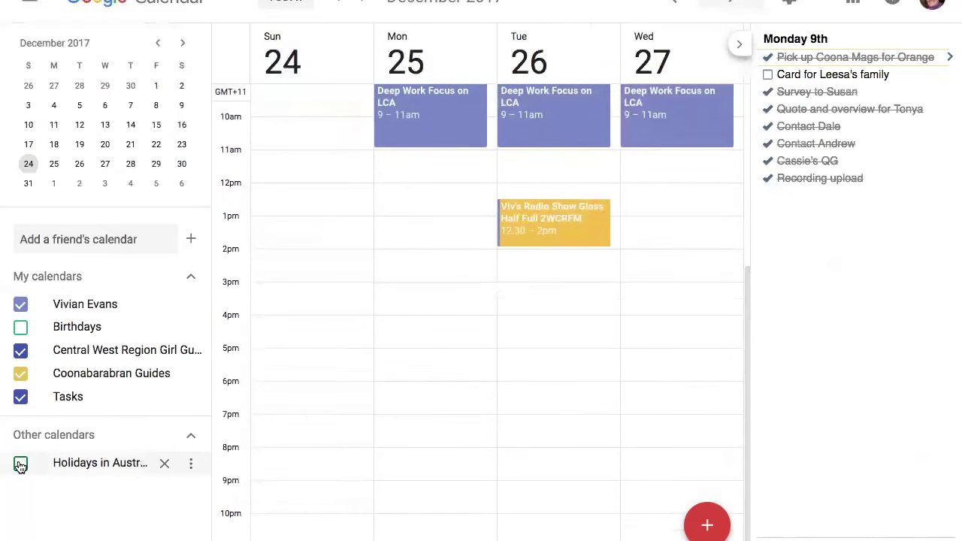
pyautogui.click(20, 465)
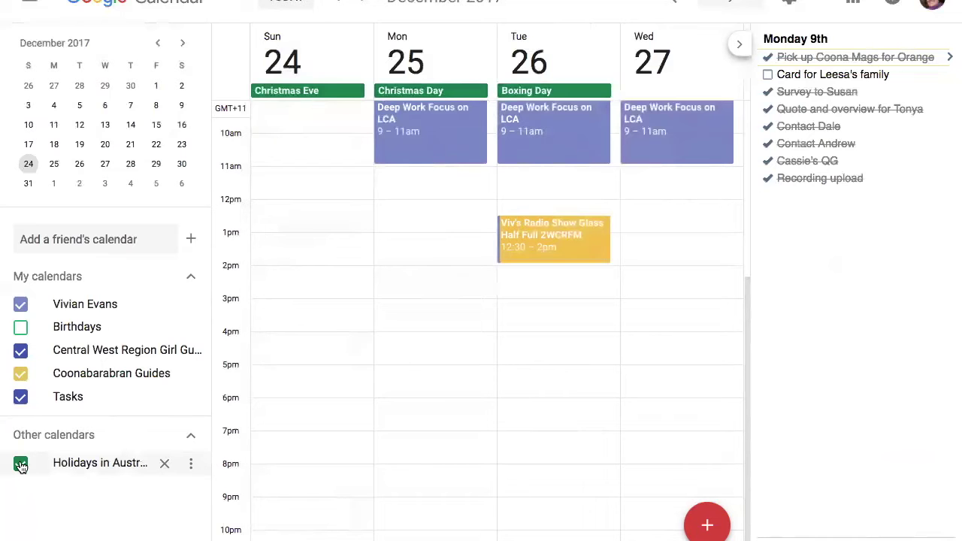
# Step: Hide the Tasks list and the main sidebar, and return the schedule to today
pyautogui.click(20, 397)
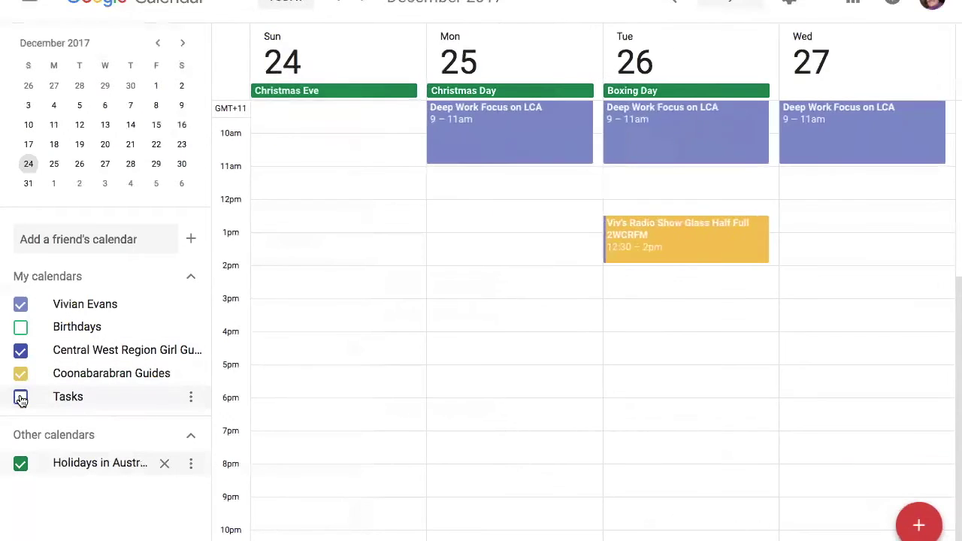
pyautogui.click(27, 4)
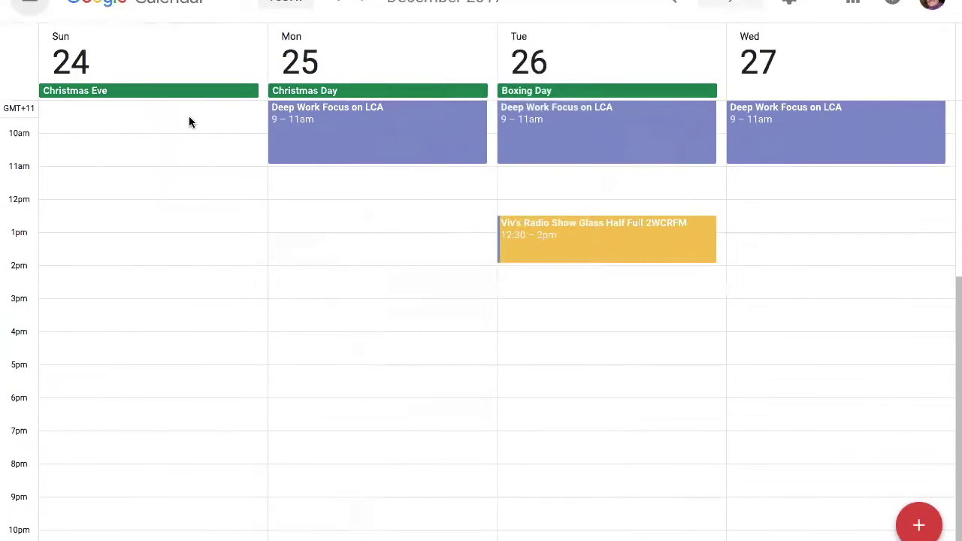
pyautogui.click(289, 2)
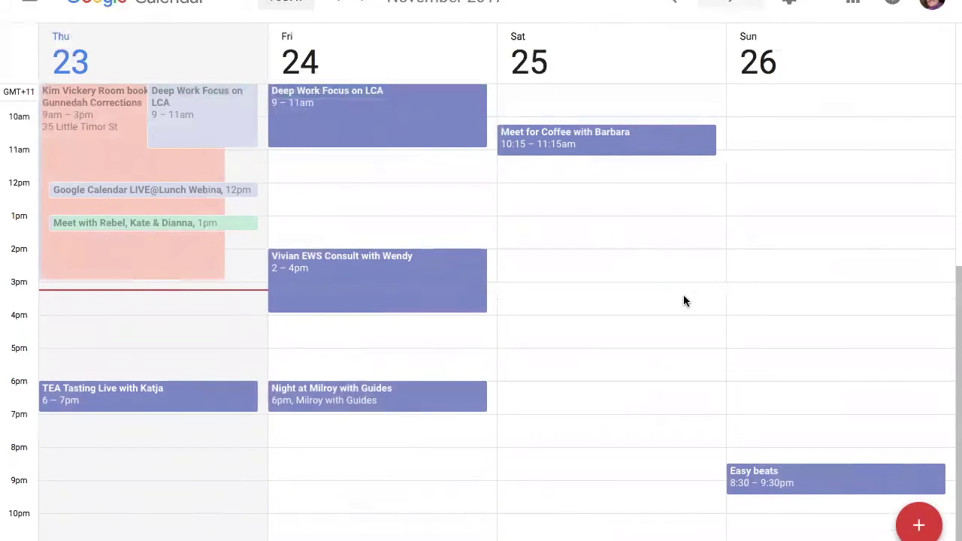
# Step: Create a new event titled as coffee with the two guests' first names, and date it 27 November 2017
pyautogui.click(920, 529)
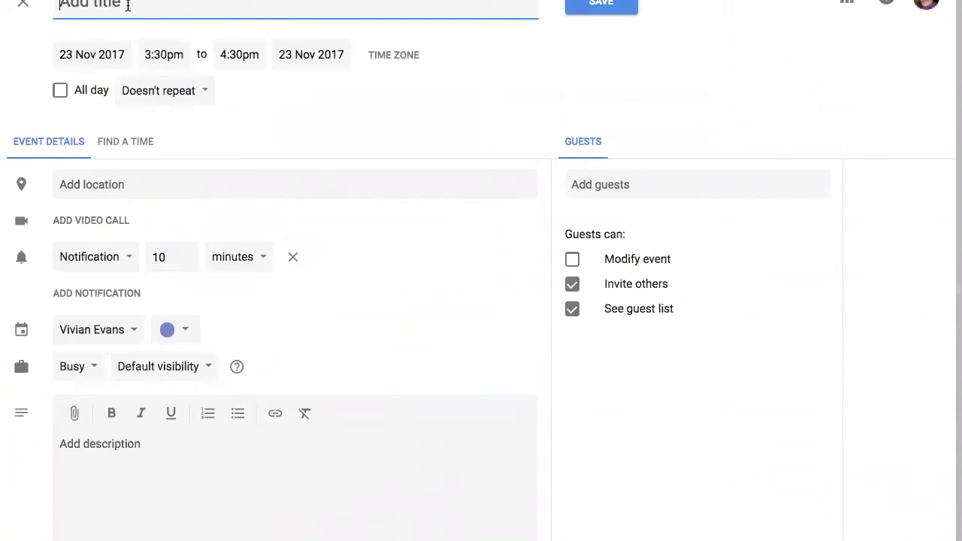
pyautogui.write('Coffee with Bar')
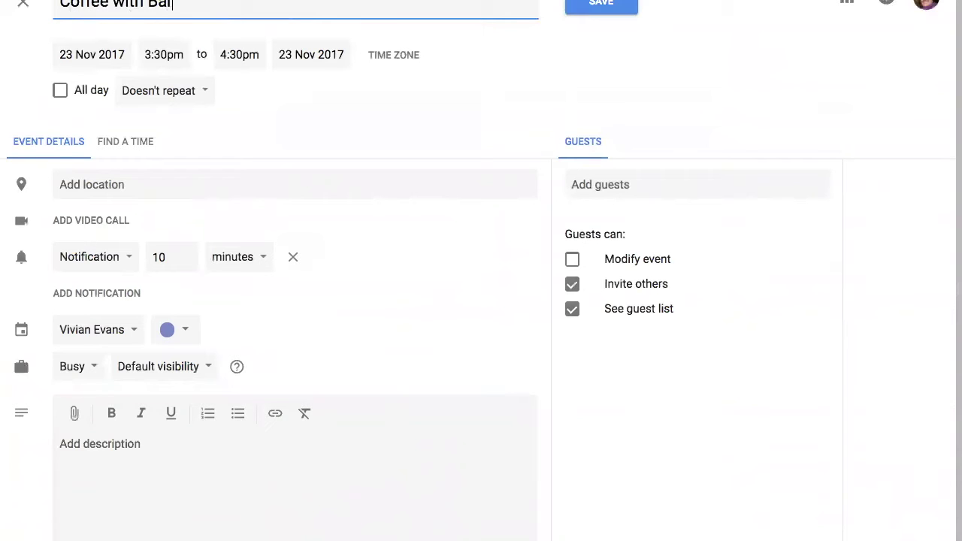
pyautogui.write('bara & Ross')
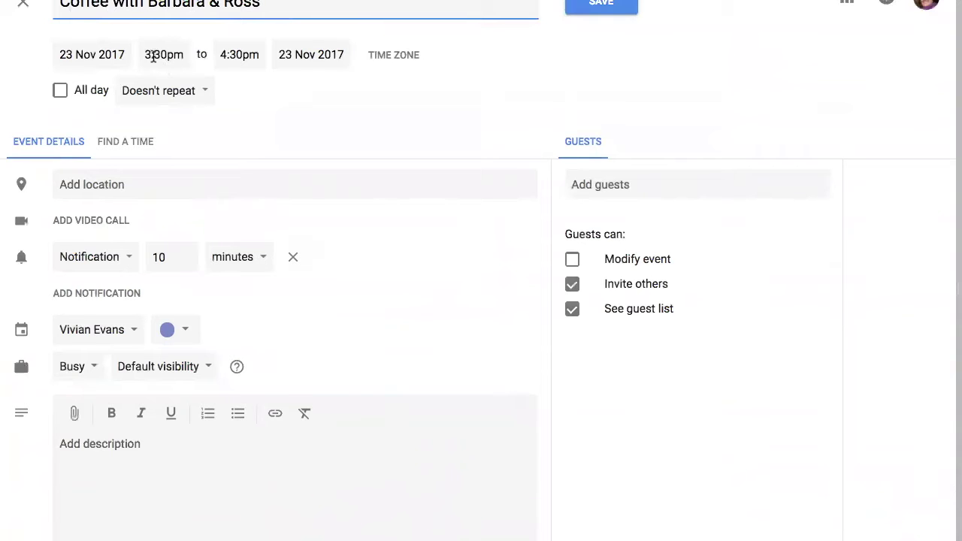
pyautogui.click(112, 57)
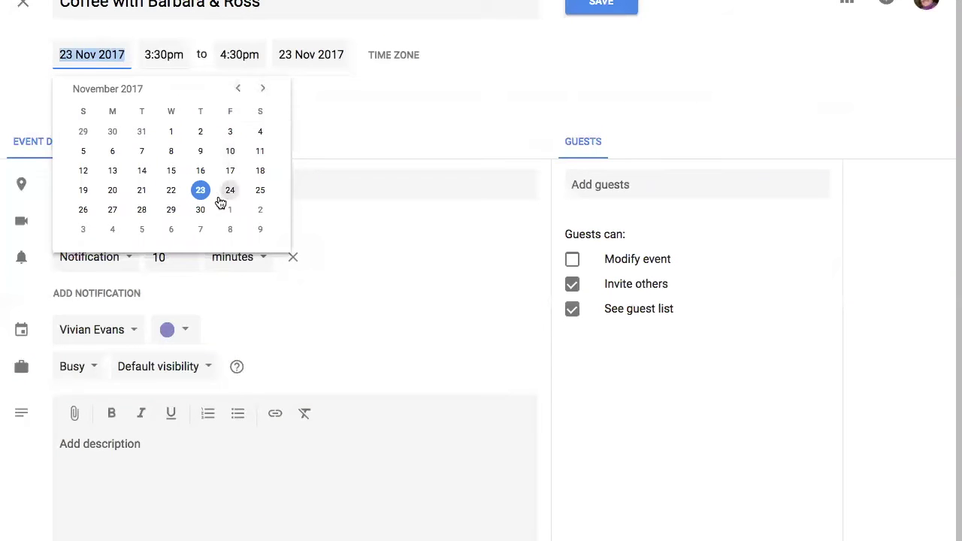
pyautogui.click(113, 212)
# Step: Set the coffee event's start time to 9:00am
pyautogui.click(162, 54)
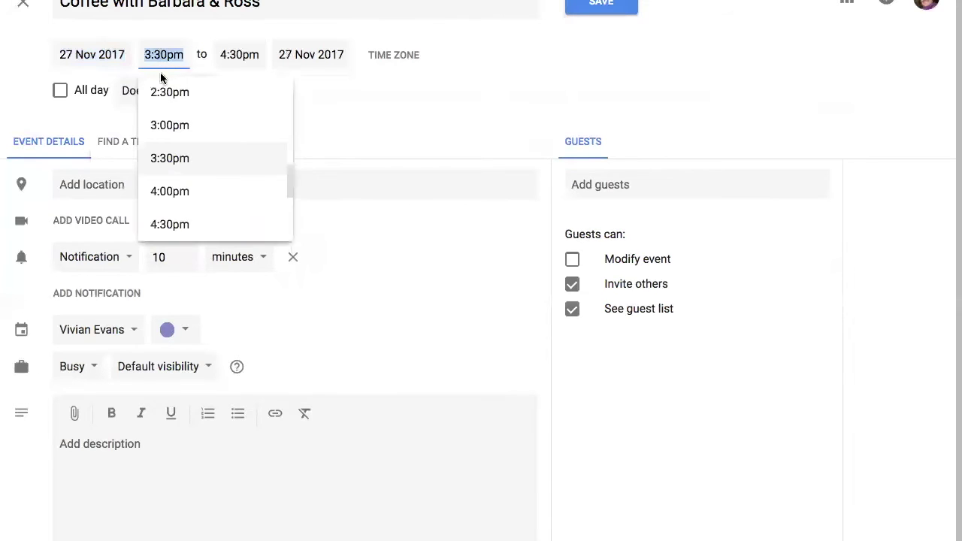
pyautogui.scroll(10, 174, 116)
pyautogui.scroll(-1, 175, 113)
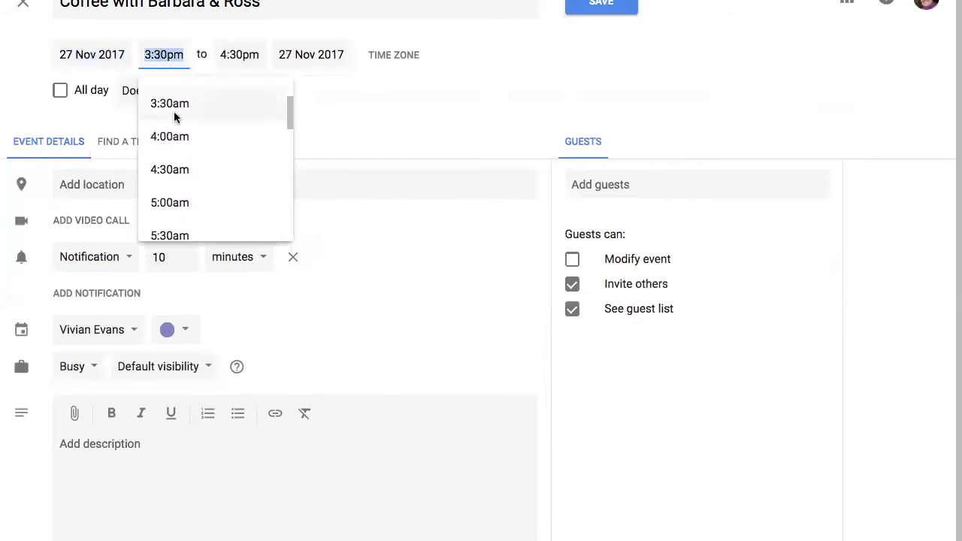
pyautogui.scroll(-4, 174, 177)
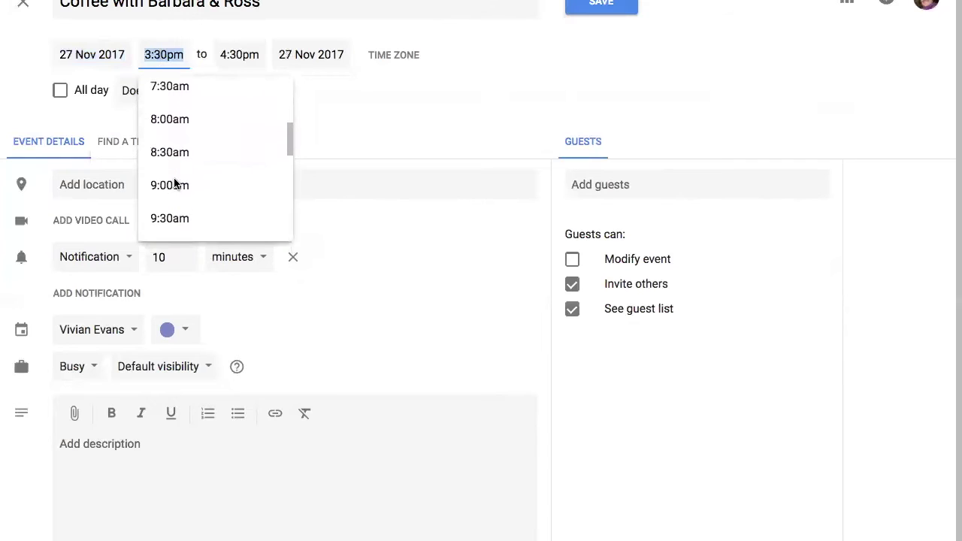
pyautogui.click(167, 171)
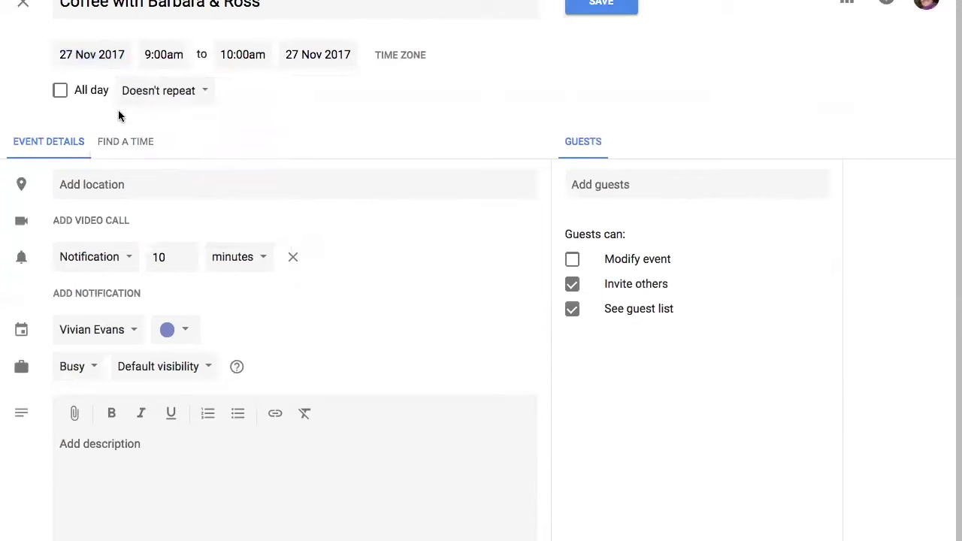
# Step: Set the event's location to Sisterellea's Cafe in Coonabarabran
pyautogui.click(136, 188)
pyautogui.write('Sist')
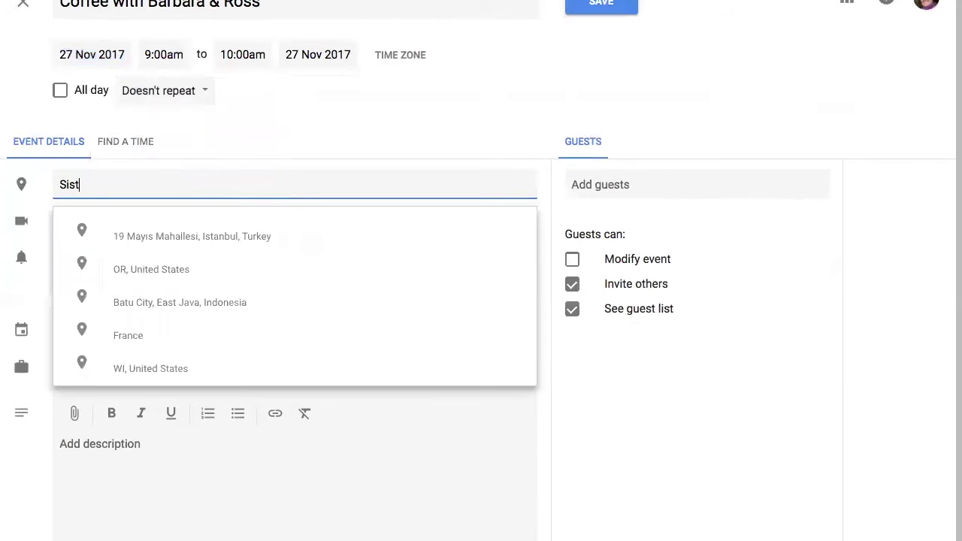
pyautogui.write('erelee')
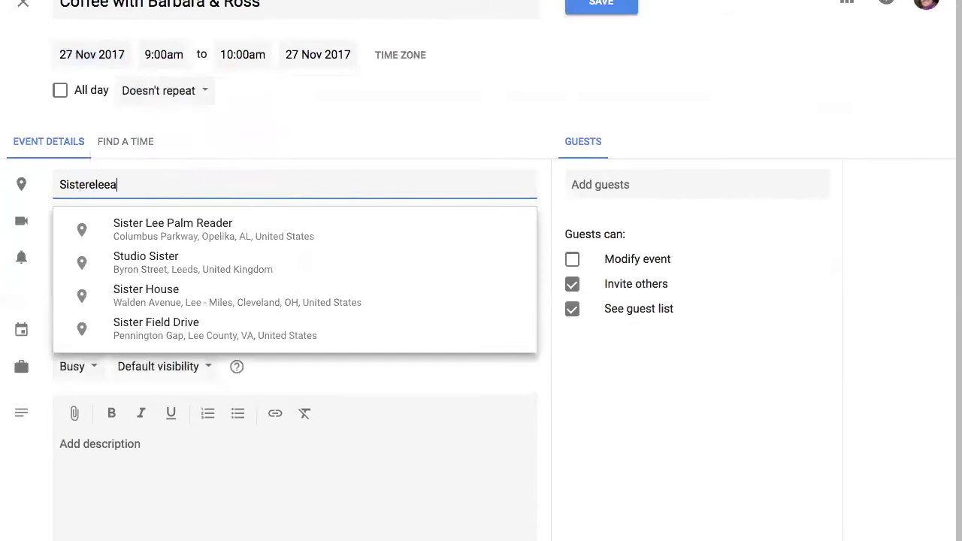
pyautogui.press('BackSpace')
pyautogui.press('BackSpace')
pyautogui.write('l')
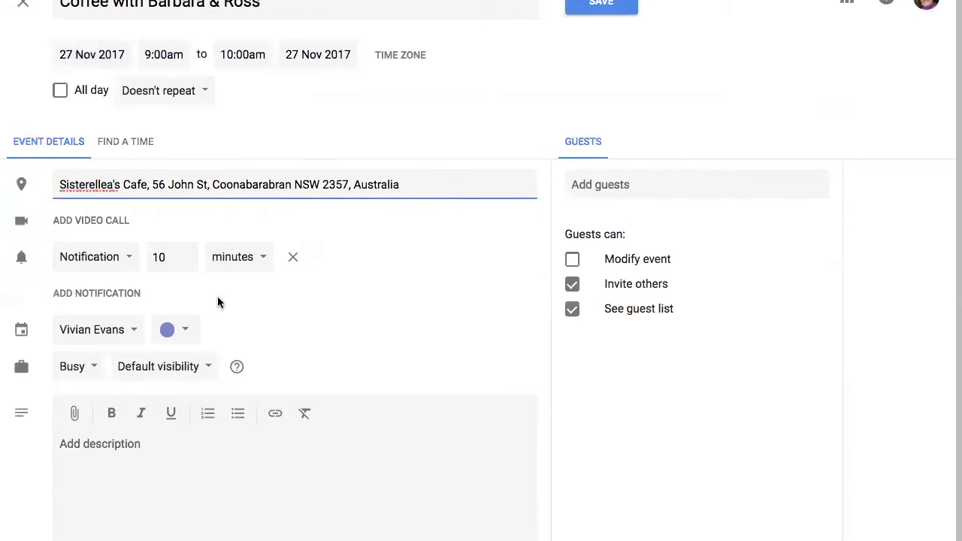
# Step: Set the event's colour to light blue and keep it on the owner's personal calendar
pyautogui.click(189, 335)
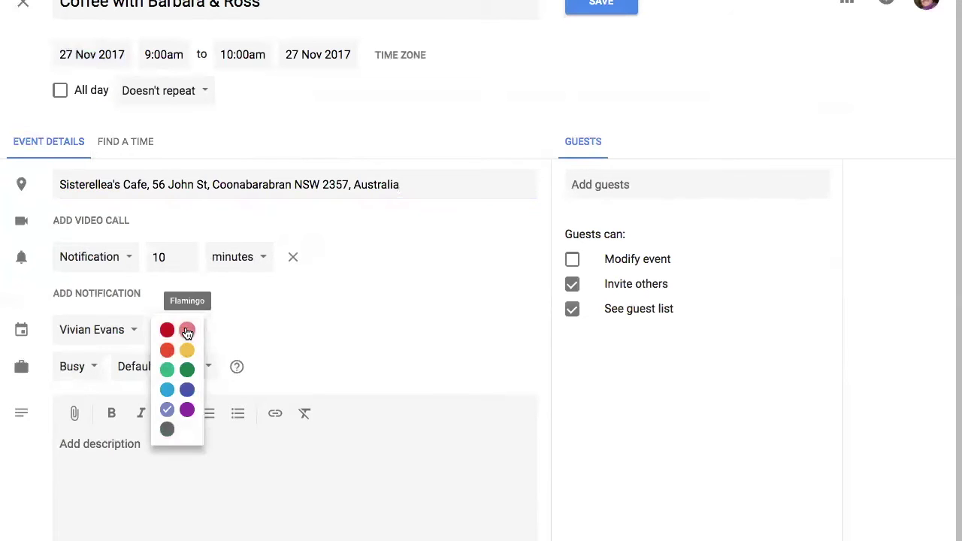
pyautogui.click(167, 389)
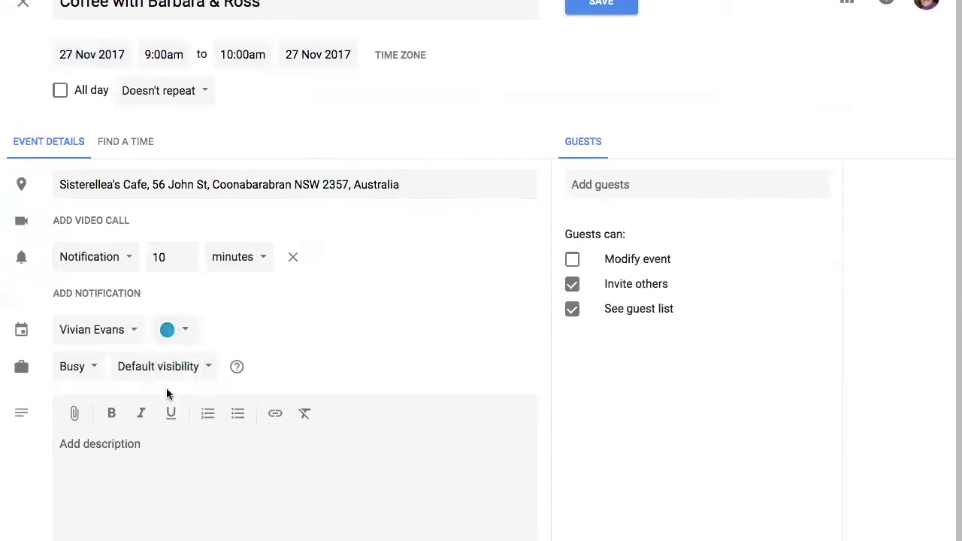
pyautogui.click(134, 330)
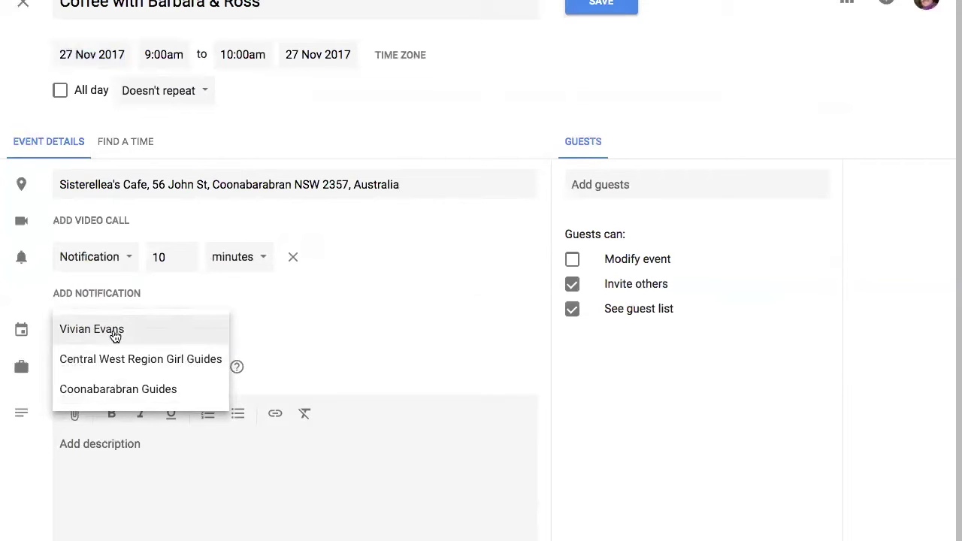
pyautogui.click(114, 336)
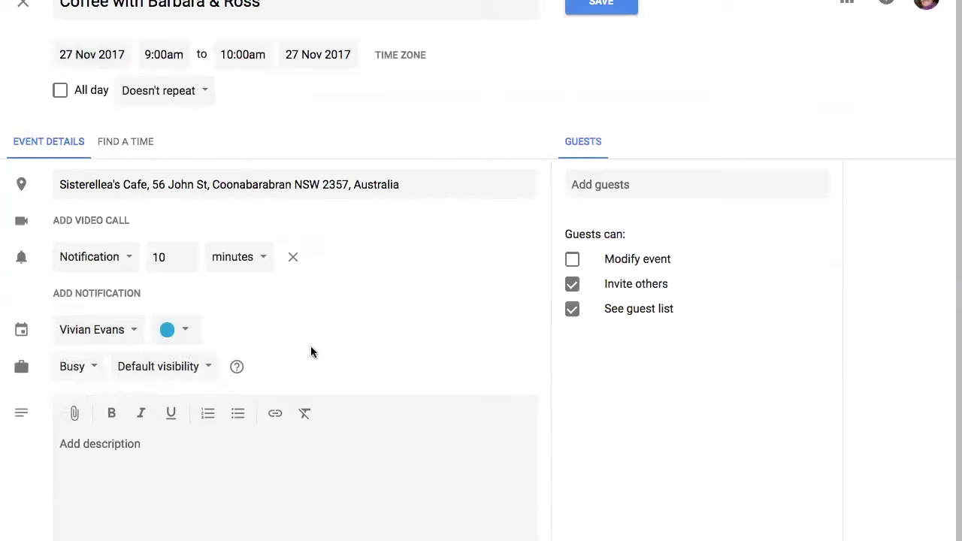
# Step: Review the event's availability and visibility options, keeping Busy and Default visibility, and show the visibility help
pyautogui.click(93, 368)
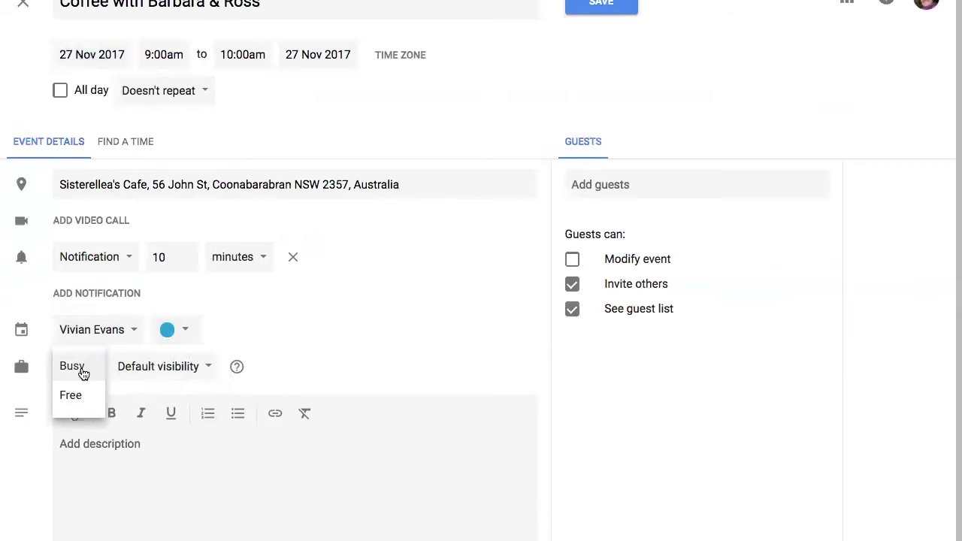
pyautogui.click(95, 369)
pyautogui.click(206, 367)
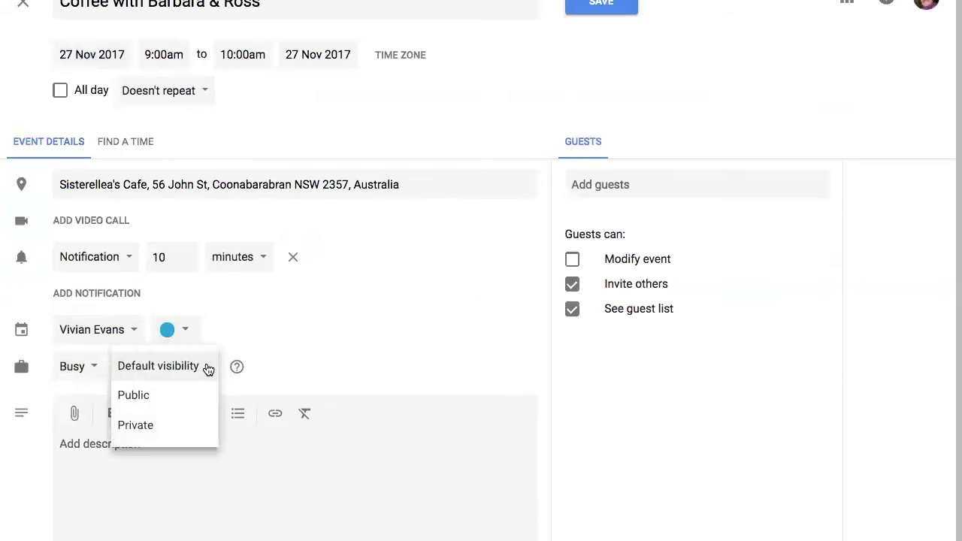
pyautogui.click(164, 368)
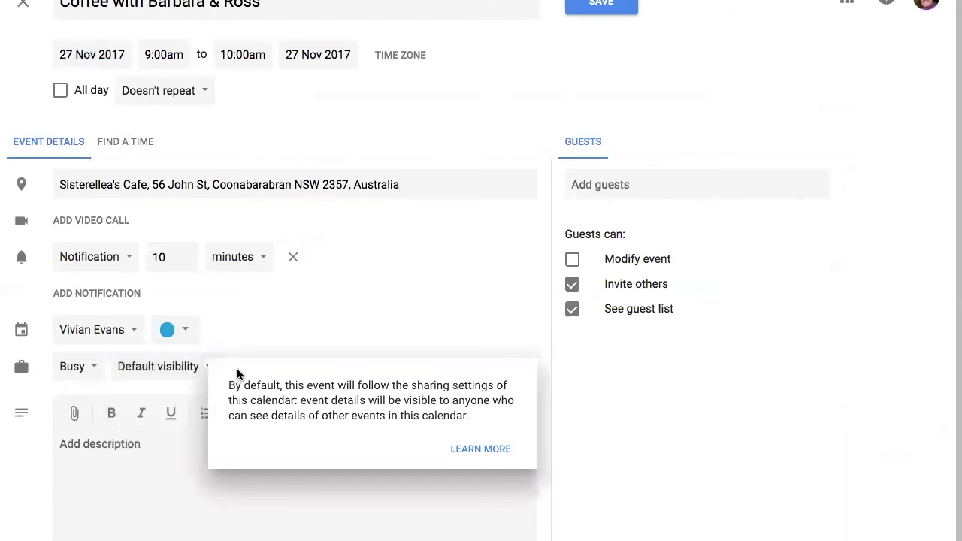
pyautogui.moveTo(239, 367)
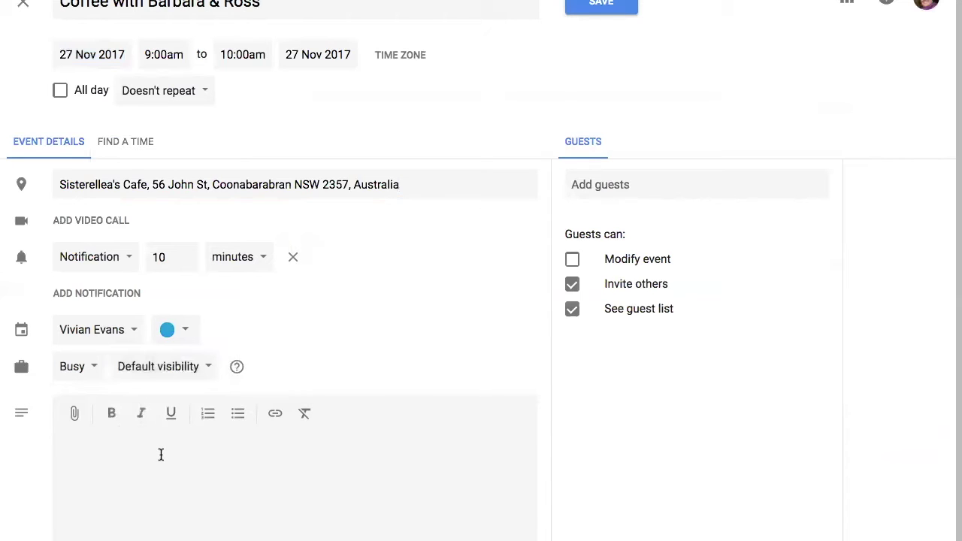
# Step: Add the description "Reflect on the weekend's event", and save the event without adding guests
pyautogui.write("Reflect on the weekend's event")
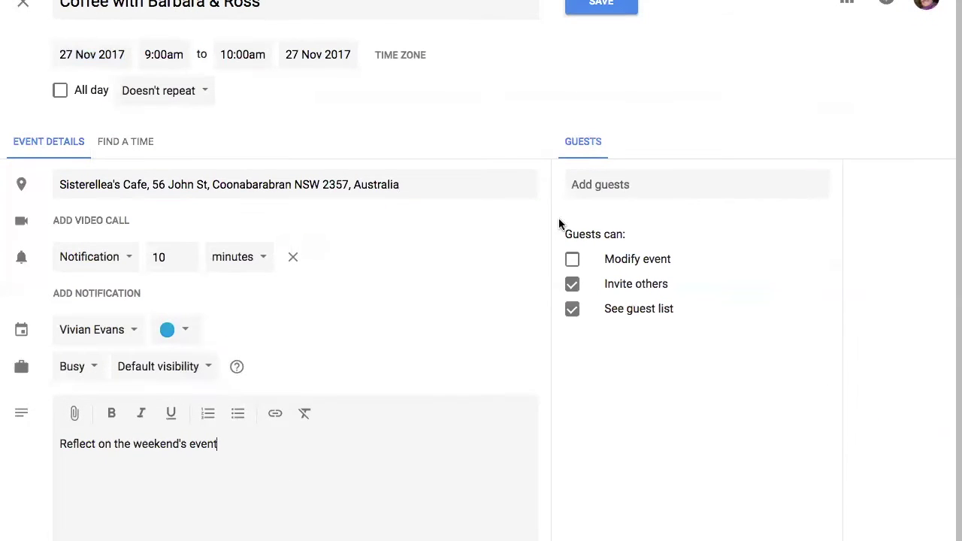
pyautogui.click(601, 185)
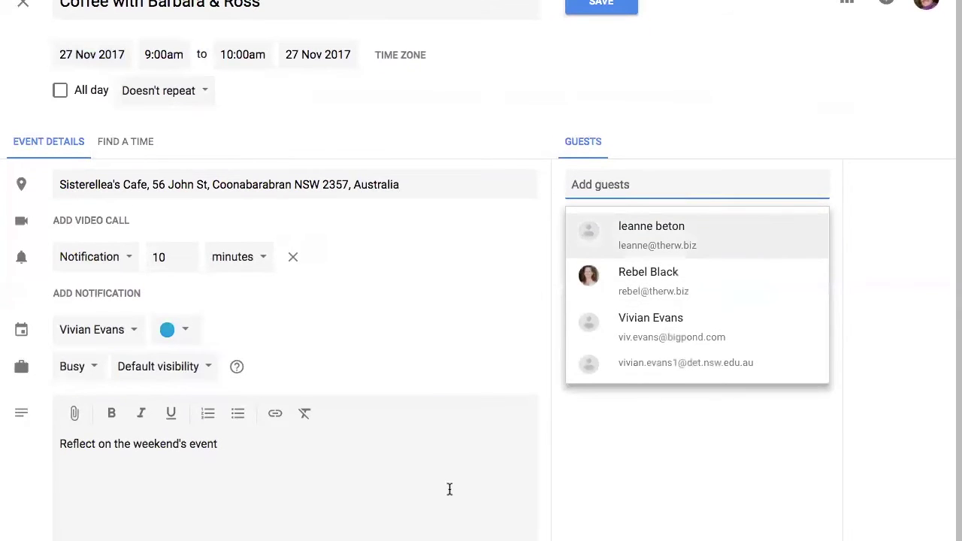
pyautogui.click(449, 490)
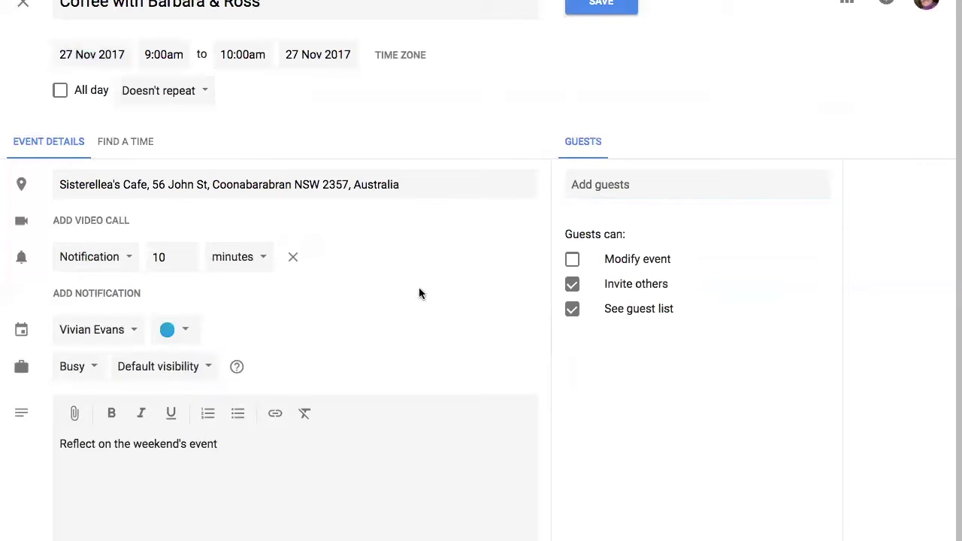
pyautogui.click(600, 6)
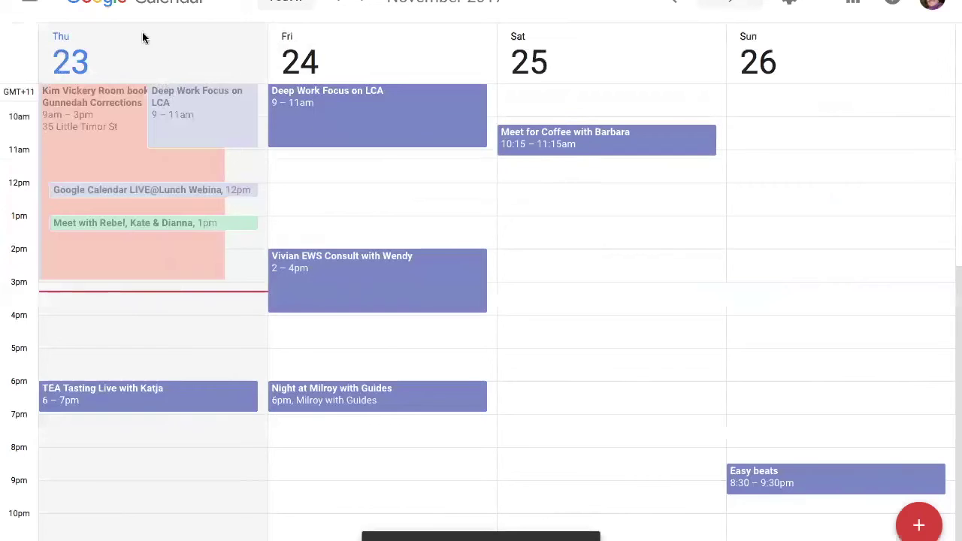
# Step: Reschedule Deep Work Focus on LCA on Monday 27 November to 10am – 12pm, and return the schedule to today
pyautogui.click(363, 3)
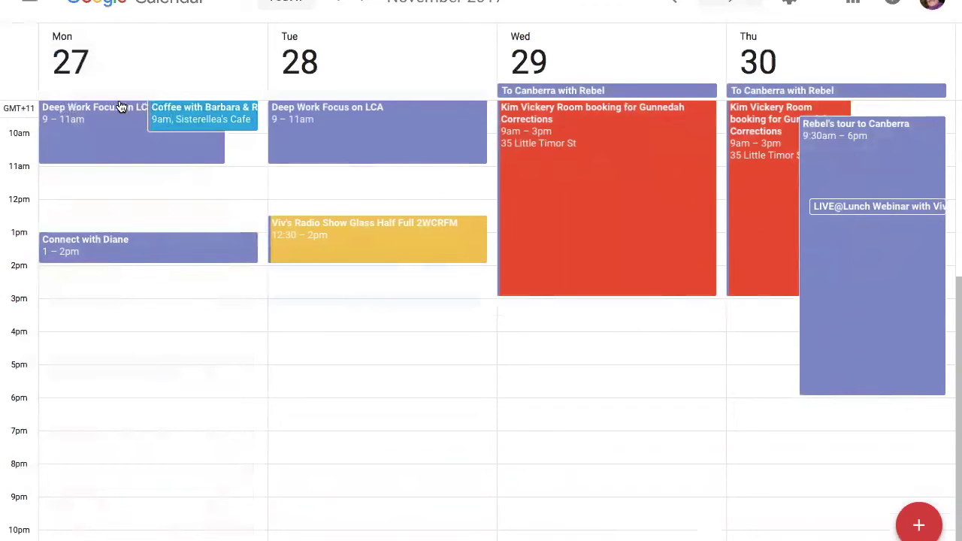
pyautogui.moveTo(118, 122); pyautogui.dragTo(113, 165)
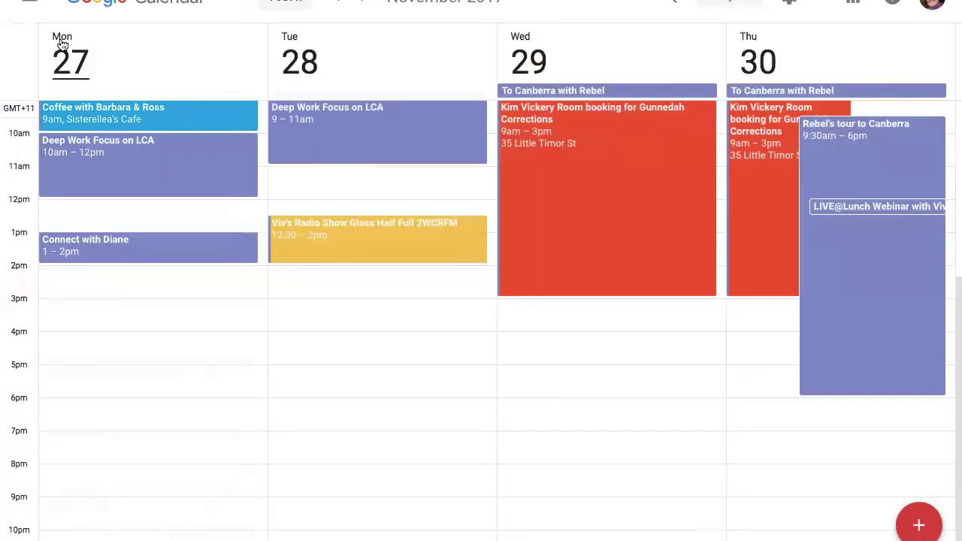
pyautogui.click(287, 2)
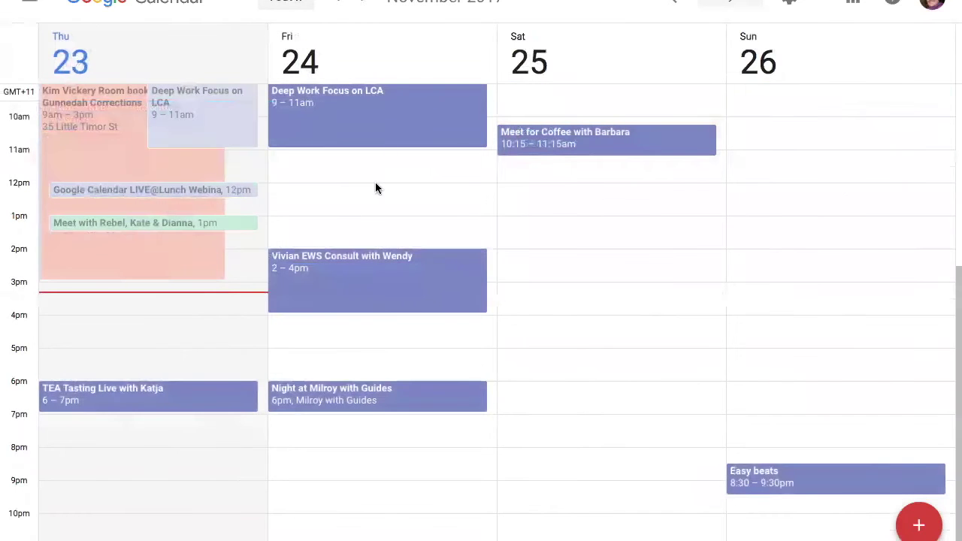
# Step: View the details and edit form of the coffee event on Saturday 25 November, leaving it without changes
pyautogui.click(601, 144)
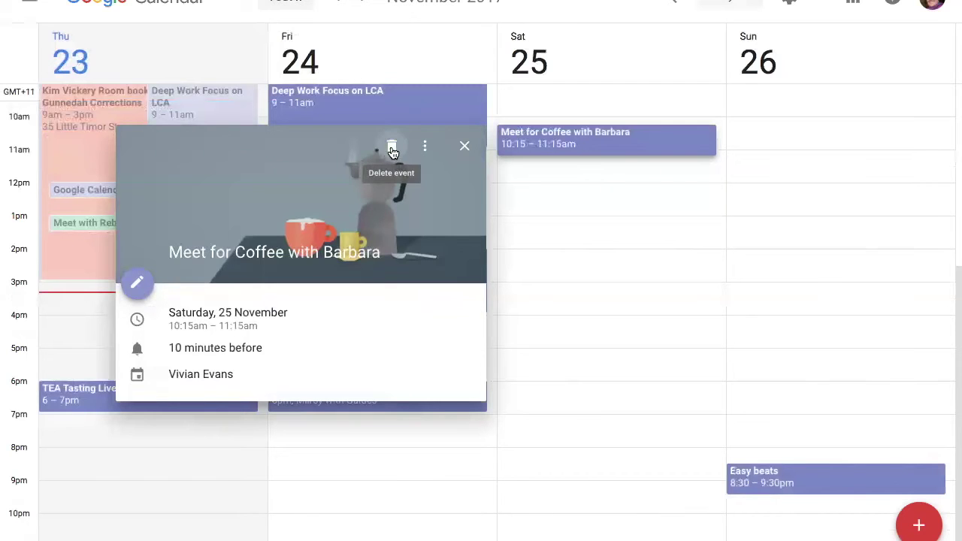
pyautogui.click(136, 290)
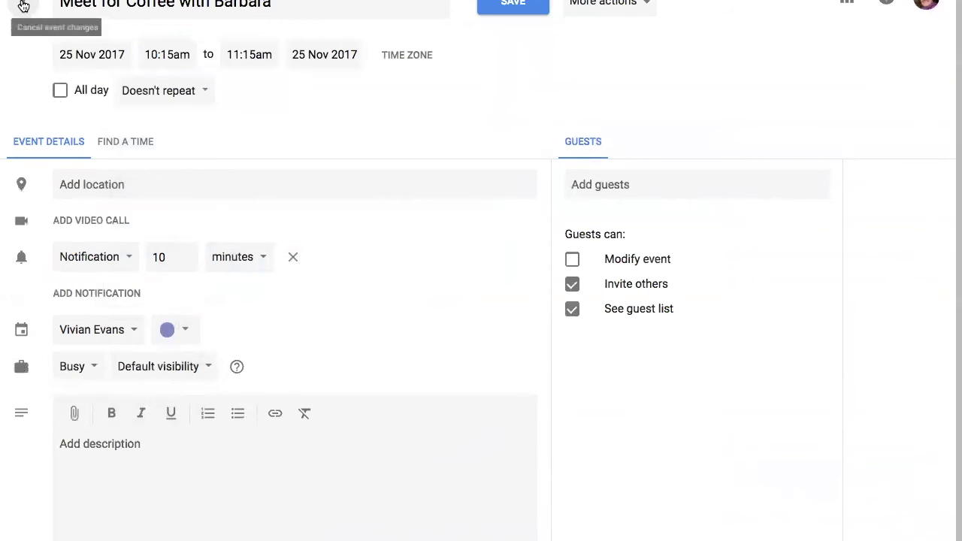
pyautogui.click(22, 10)
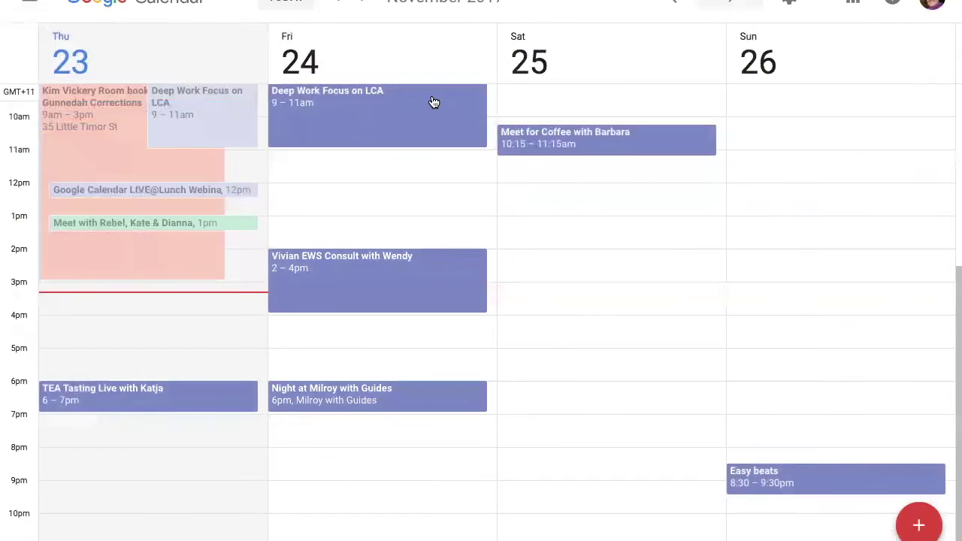
# Step: Delete the coffee event on Saturday 25 November, and extend Friday's Night at Milroy with Guides to end at 9pm
pyautogui.click(560, 140)
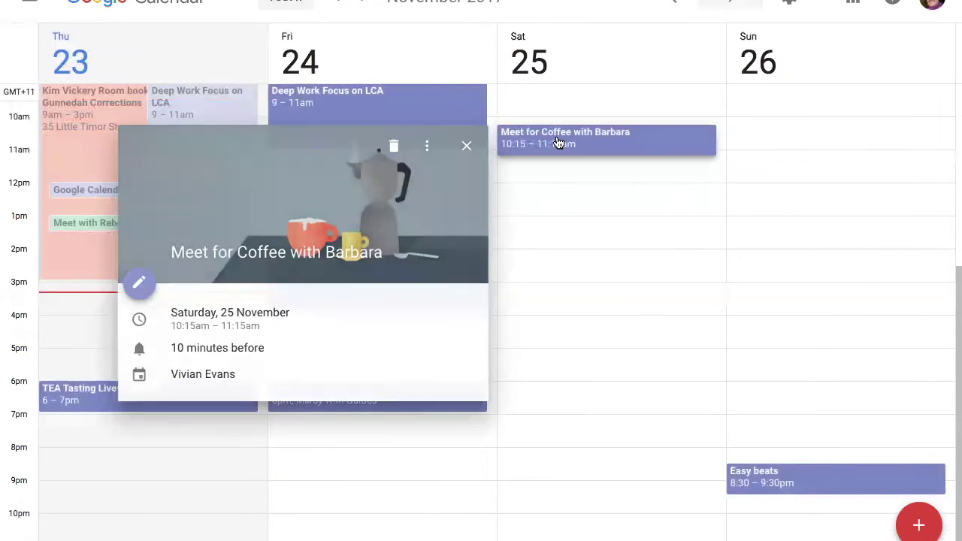
pyautogui.click(392, 149)
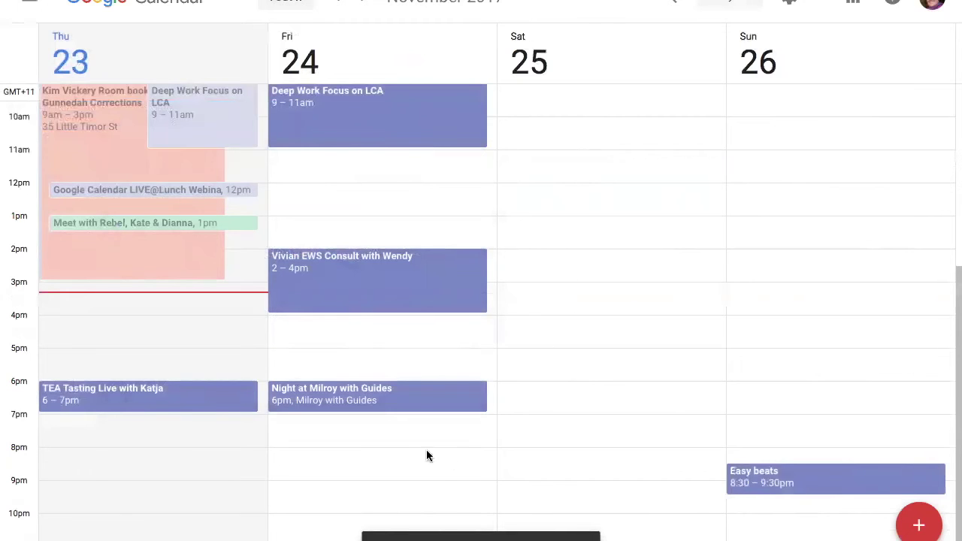
pyautogui.moveTo(410, 409); pyautogui.dragTo(409, 477)
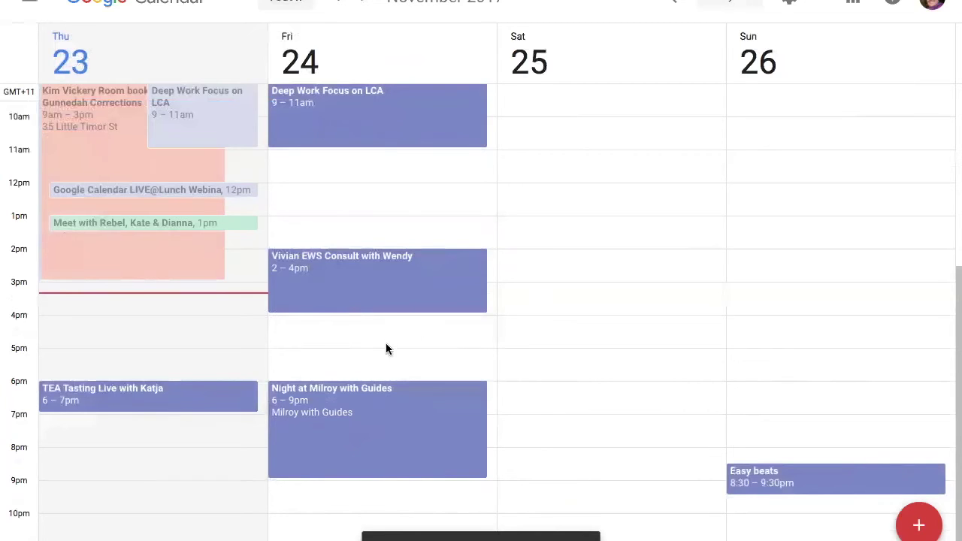
pyautogui.moveTo(371, 129); pyautogui.dragTo(398, 128)
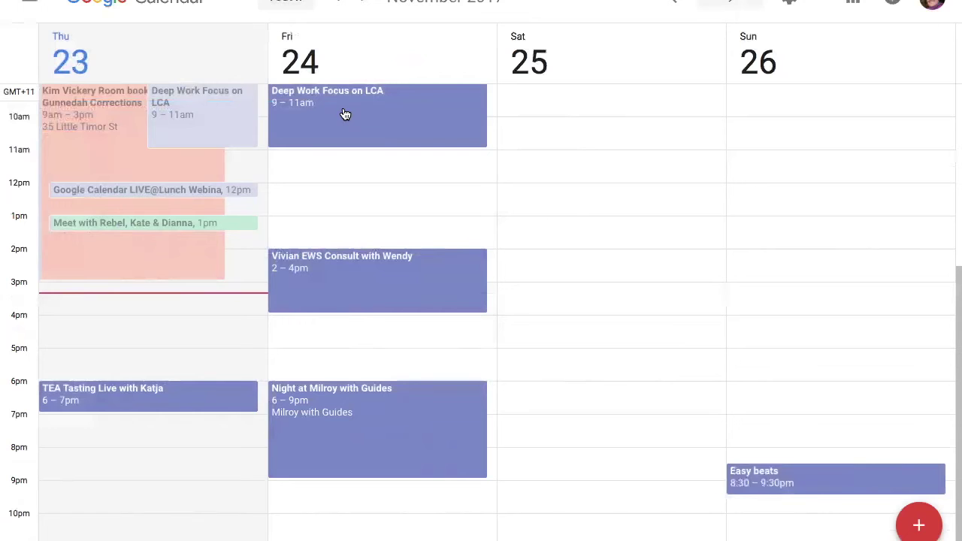
# Step: Create and save an event titled "Relax with a massage" on Saturday 25 November from 11am to 12pm
pyautogui.click(530, 165)
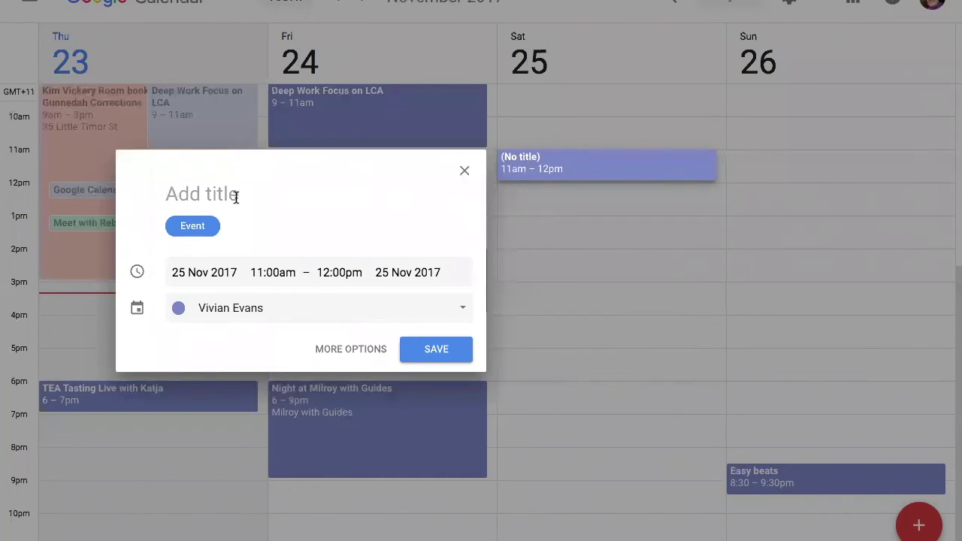
pyautogui.write('Rel')
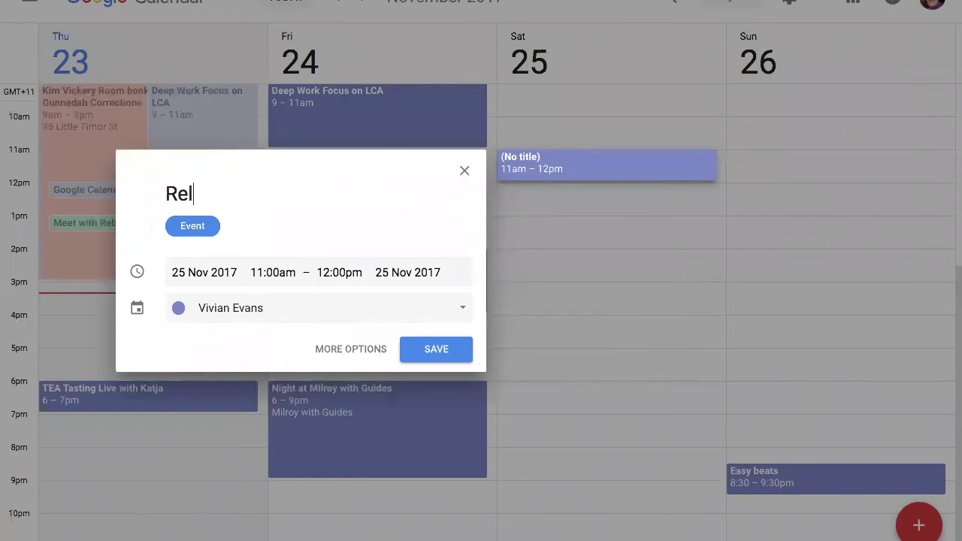
pyautogui.write('ax with a ma')
pyautogui.write('age')
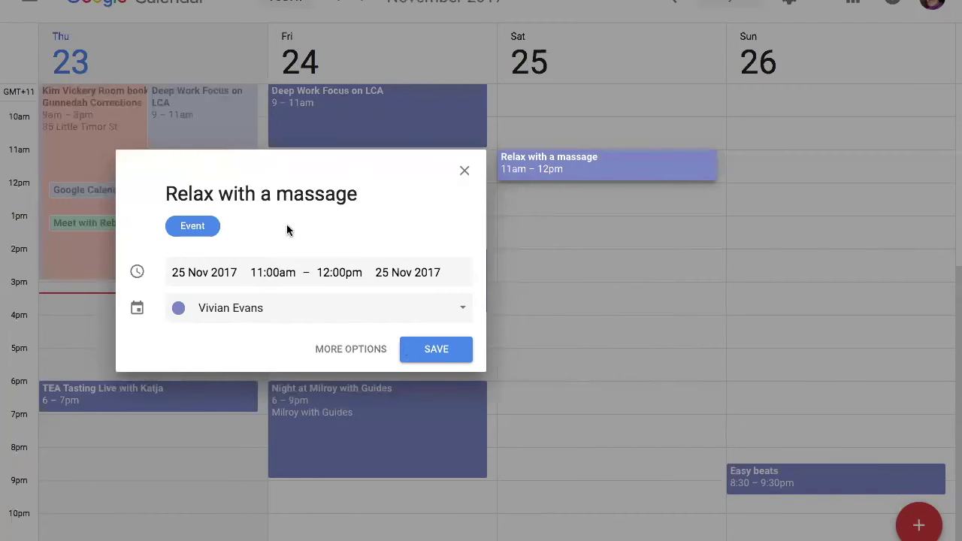
pyautogui.click(445, 354)
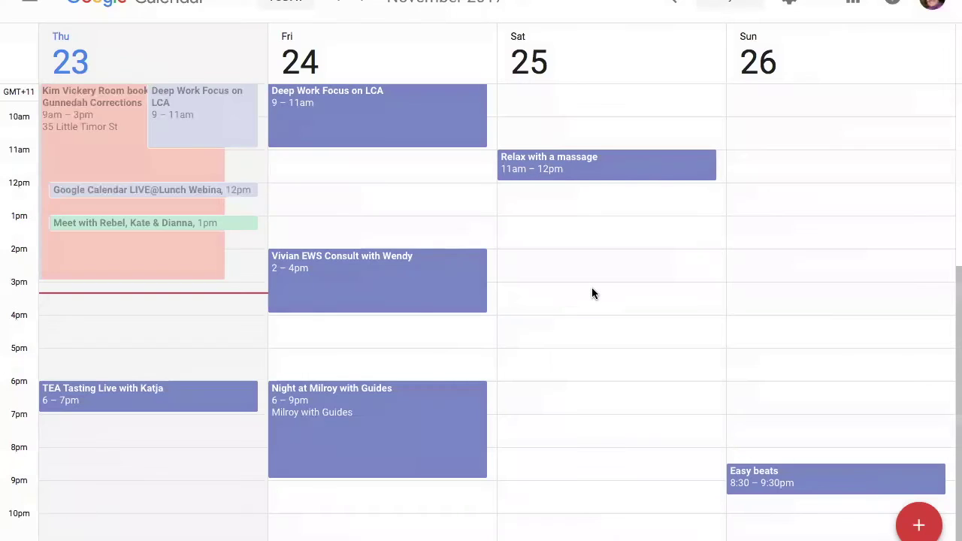
# Step: Make Saturday 25 November's Relax with a massage an all-day event that repeats monthly on the fourth Saturday
pyautogui.click(555, 166)
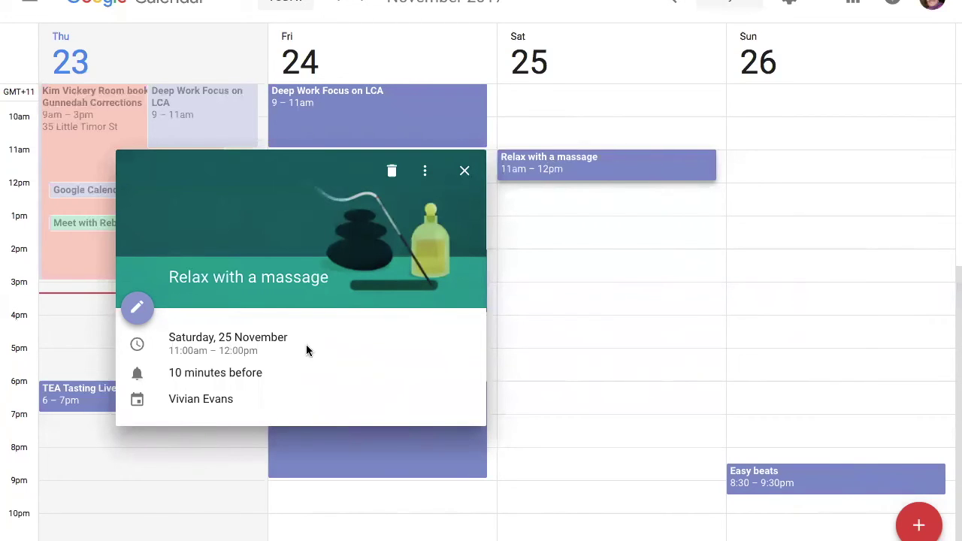
pyautogui.click(140, 310)
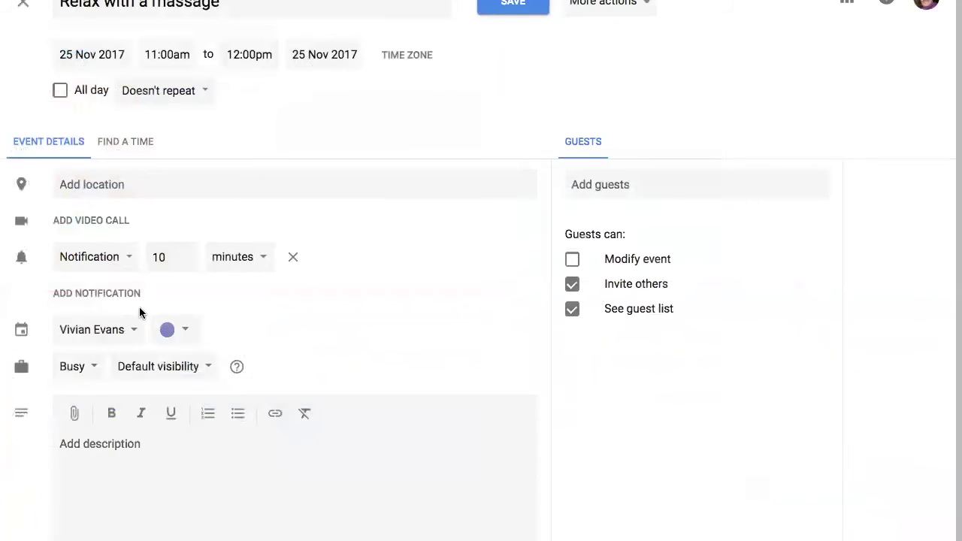
pyautogui.click(205, 91)
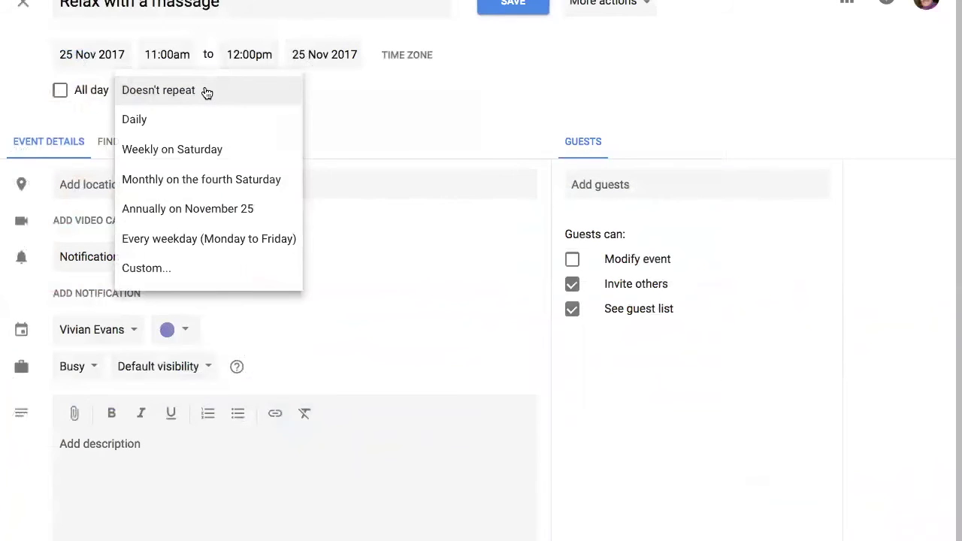
pyautogui.click(173, 182)
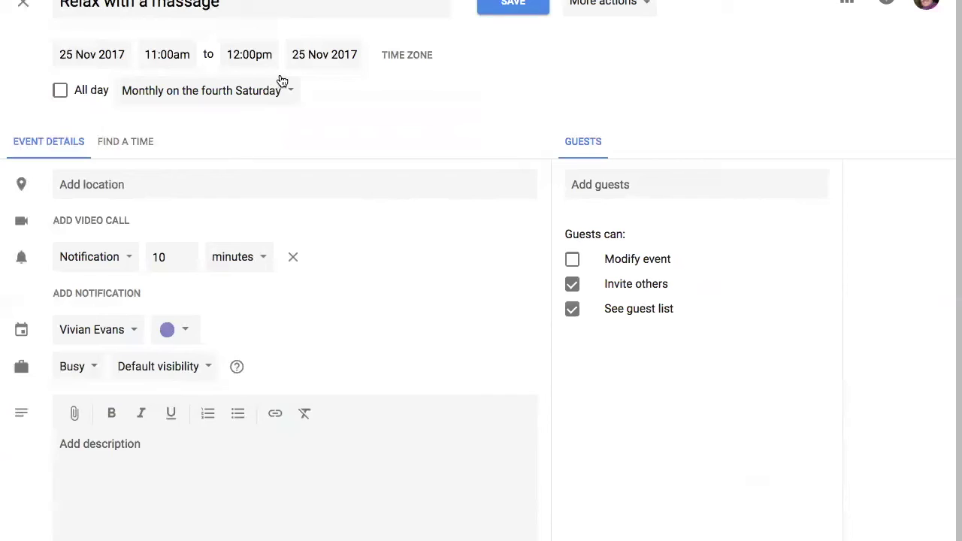
pyautogui.click(60, 92)
# Step: Rename the massage event "Massage workshop" and save the changes
pyautogui.click(232, 4)
pyautogui.press('BackSpace')
pyautogui.press('BackSpace')
pyautogui.press('BackSpace')
pyautogui.press('BackSpace')
pyautogui.press('BackSpace')
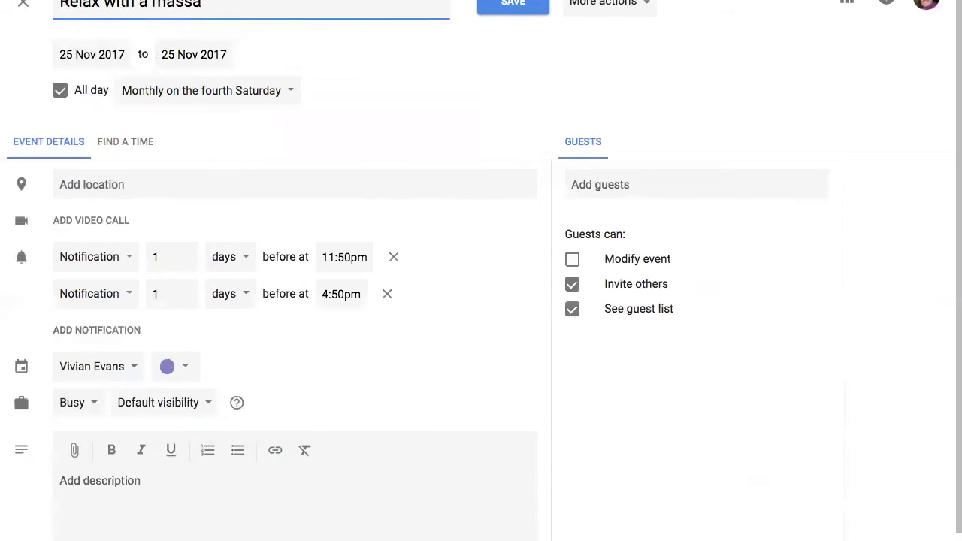
pyautogui.press('BackSpace')
pyautogui.press('BackSpace')
pyautogui.press('BackSpace')
pyautogui.press('BackSpace')
pyautogui.press('BackSpace')
pyautogui.press('BackSpace')
pyautogui.press('BackSpace')
pyautogui.press('BackSpace')
pyautogui.press('BackSpace')
pyautogui.press('BackSpace')
pyautogui.press('BackSpace')
pyautogui.press('BackSpace')
pyautogui.press('BackSpace')
pyautogui.press('BackSpace')
pyautogui.press('BackSpace')
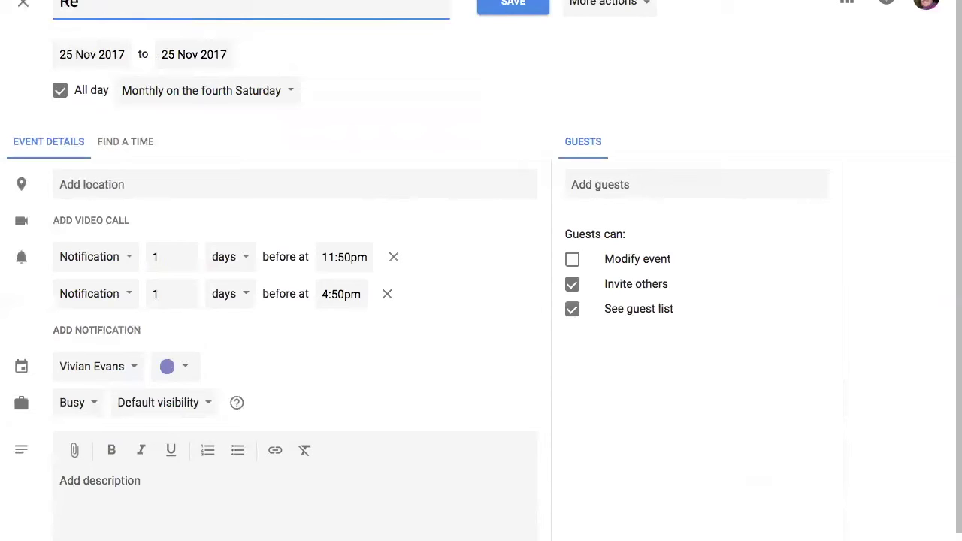
pyautogui.write('Massage workshop')
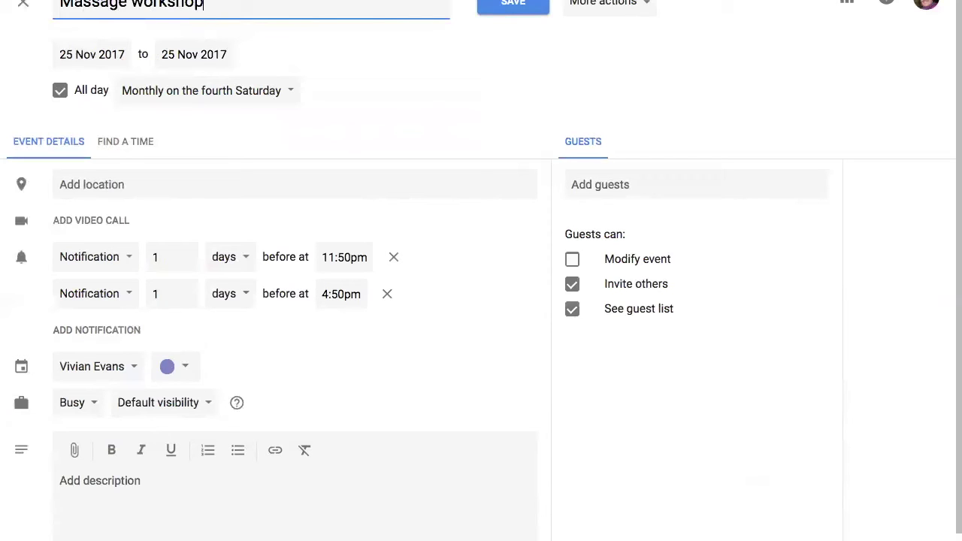
pyautogui.click(506, 7)
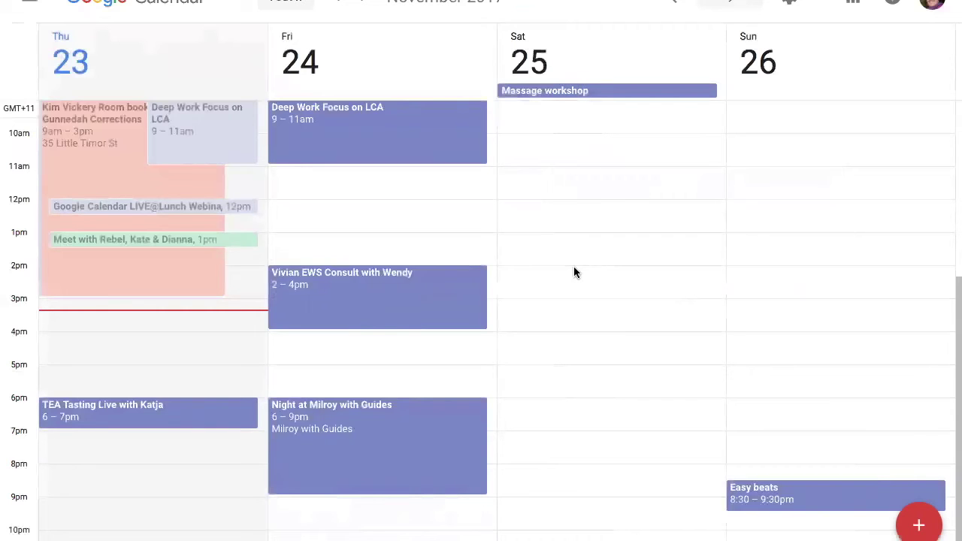
# Step: View the details and edit form of Massage workshop on Saturday 25 November, leaving it without changes
pyautogui.click(590, 91)
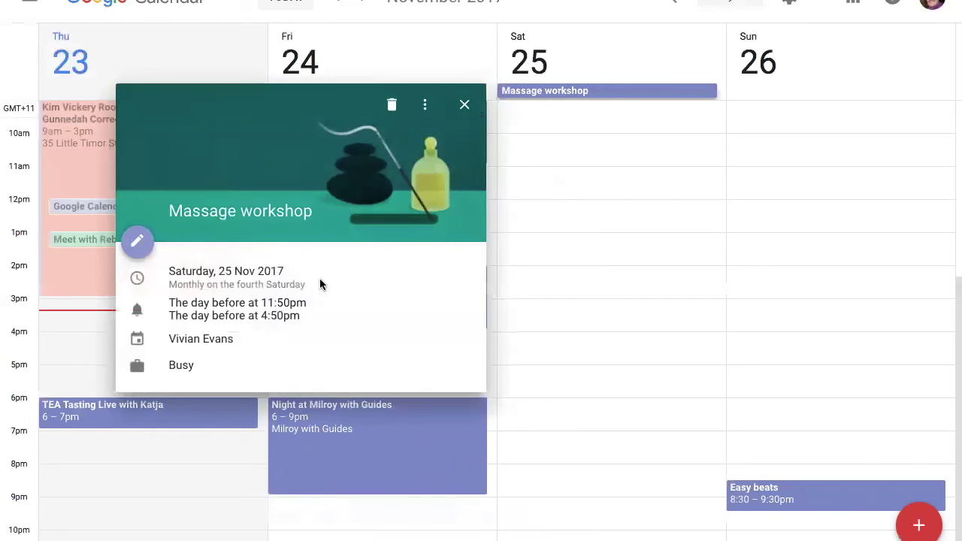
pyautogui.click(138, 245)
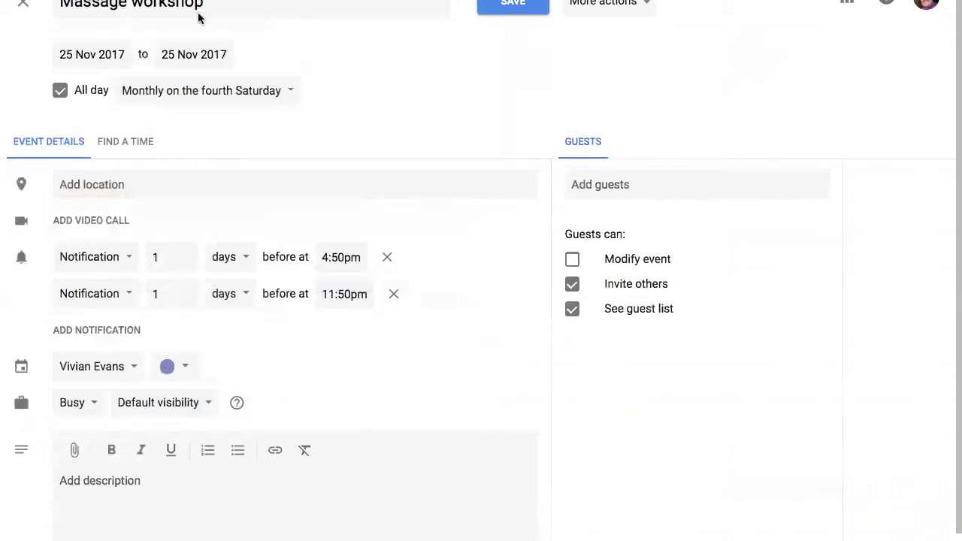
pyautogui.click(23, 4)
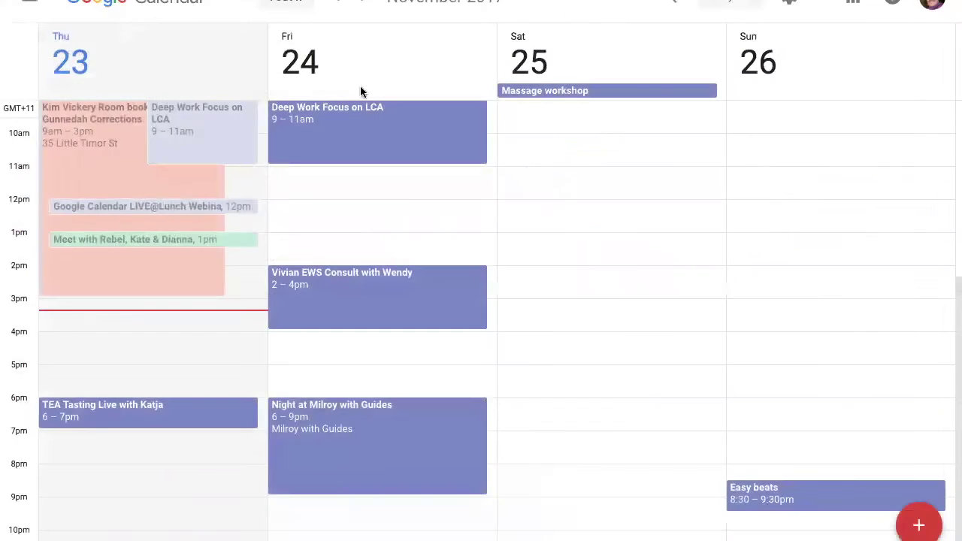
# Step: Delete all occurrences of the recurring Massage workshop event
pyautogui.click(593, 95)
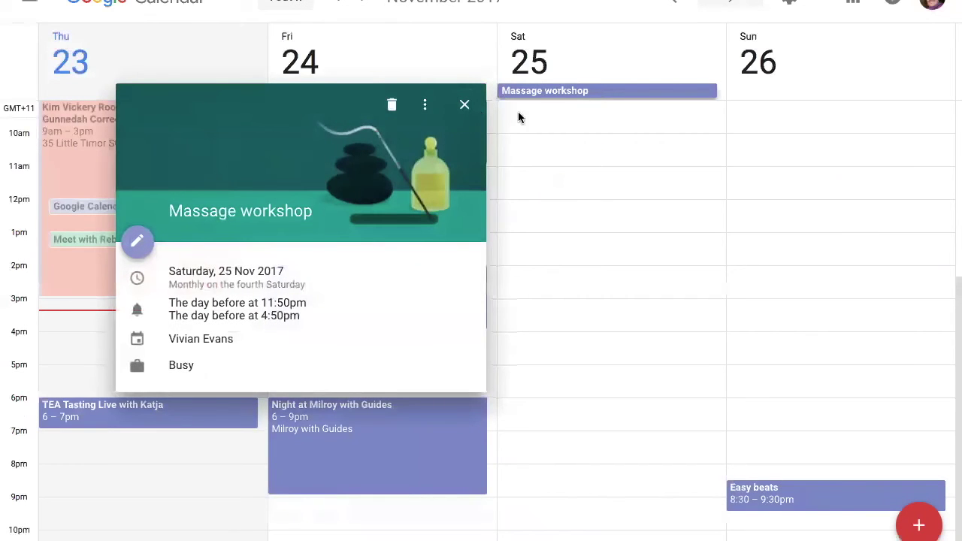
pyautogui.click(392, 107)
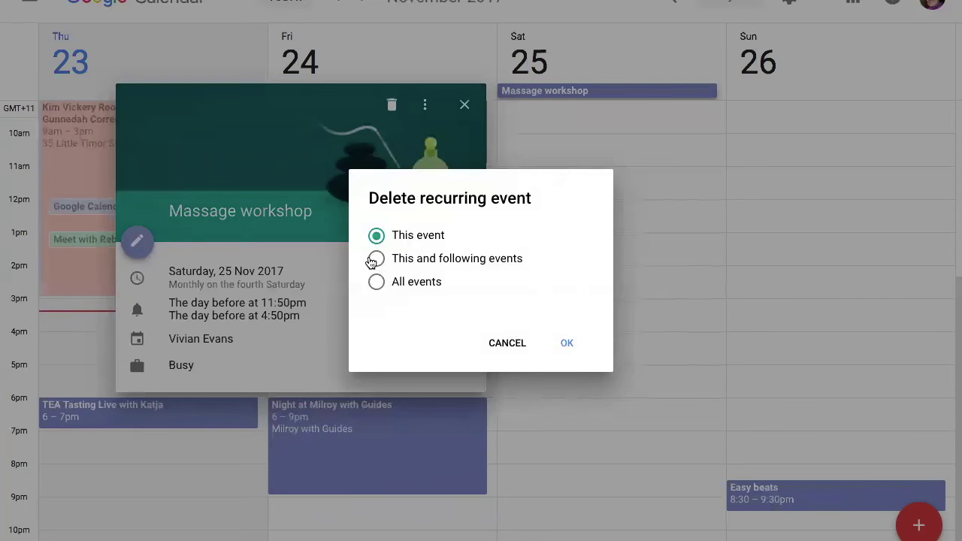
pyautogui.click(376, 282)
pyautogui.click(568, 345)
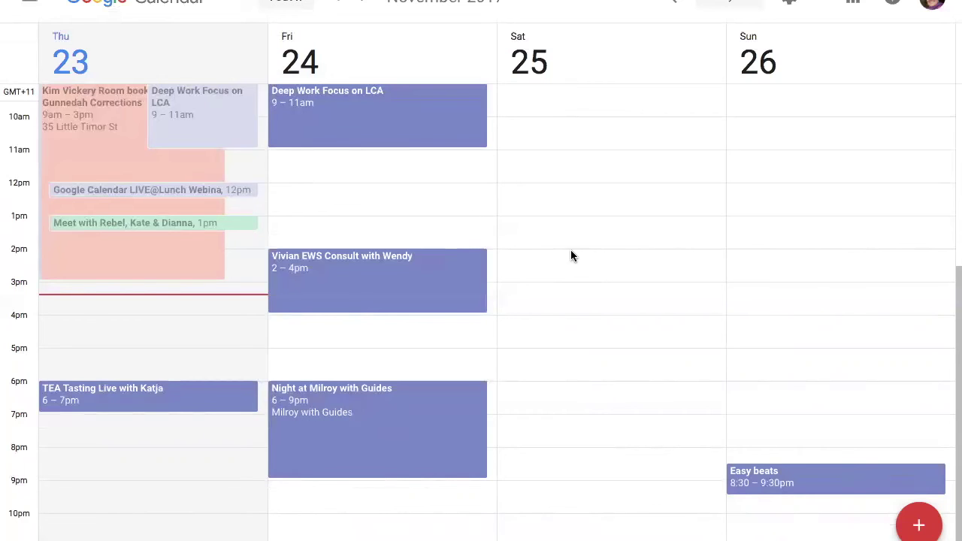
# Step: Show 27–30 November and capture a screenshot of the Monday and Tuesday columns down to just past 6pm
pyautogui.click(363, 2)
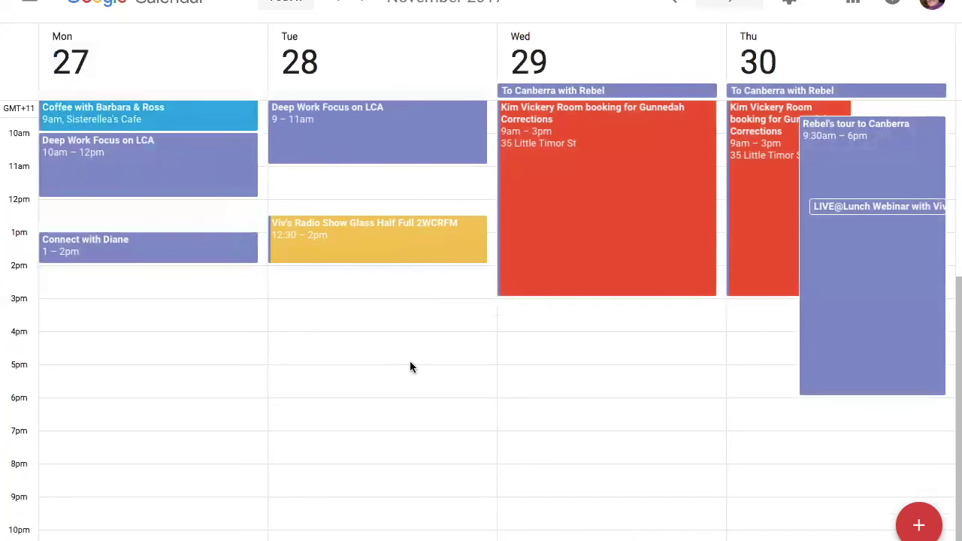
pyautogui.scroll(2, 411, 363)
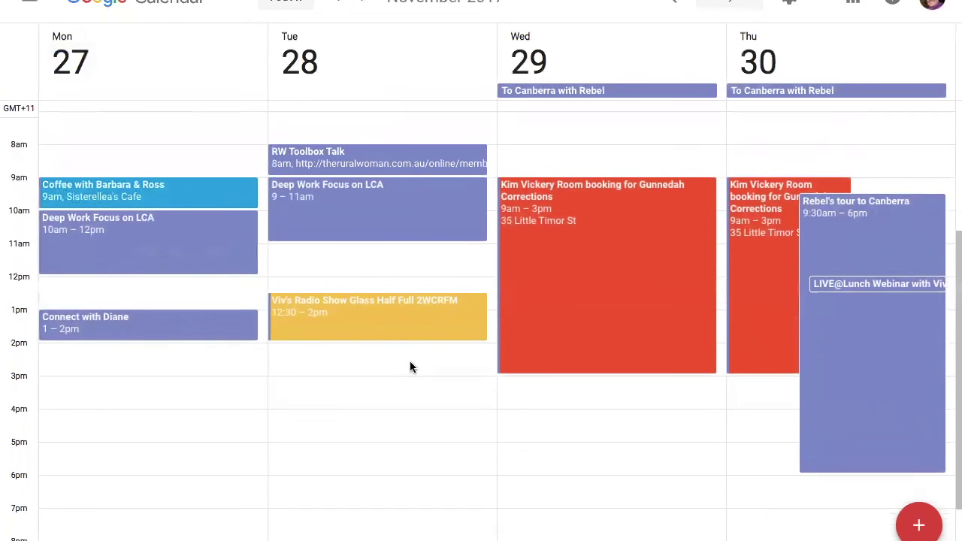
pyautogui.scroll(-1, 410, 367)
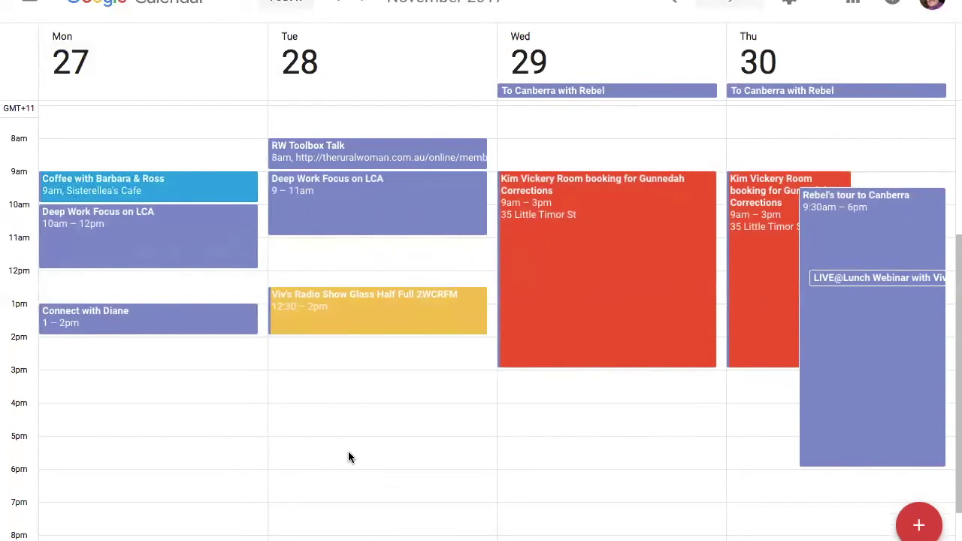
pyautogui.press('super+shift+4')
pyautogui.moveTo(1, 24); pyautogui.dragTo(495, 480)
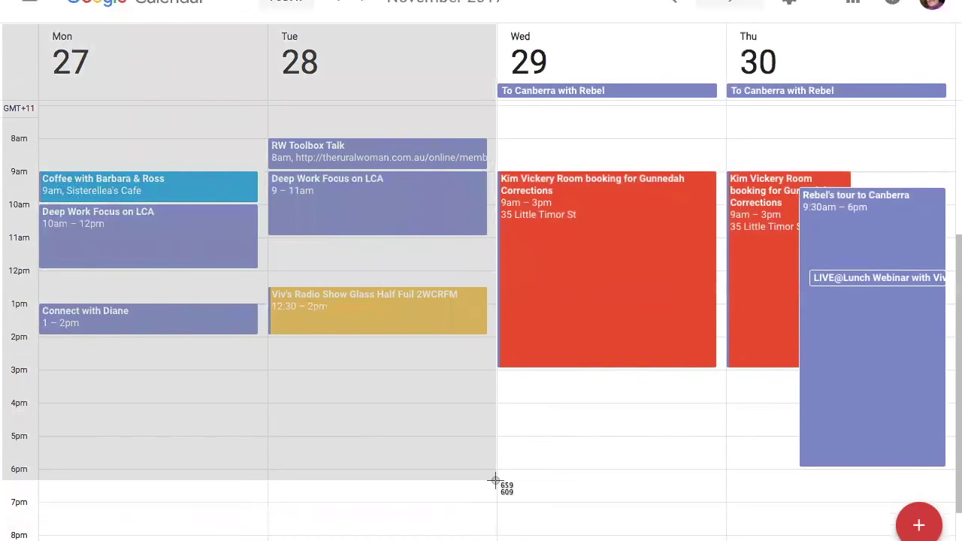
pyautogui.moveTo(495, 479); pyautogui.dragTo(496, 480)
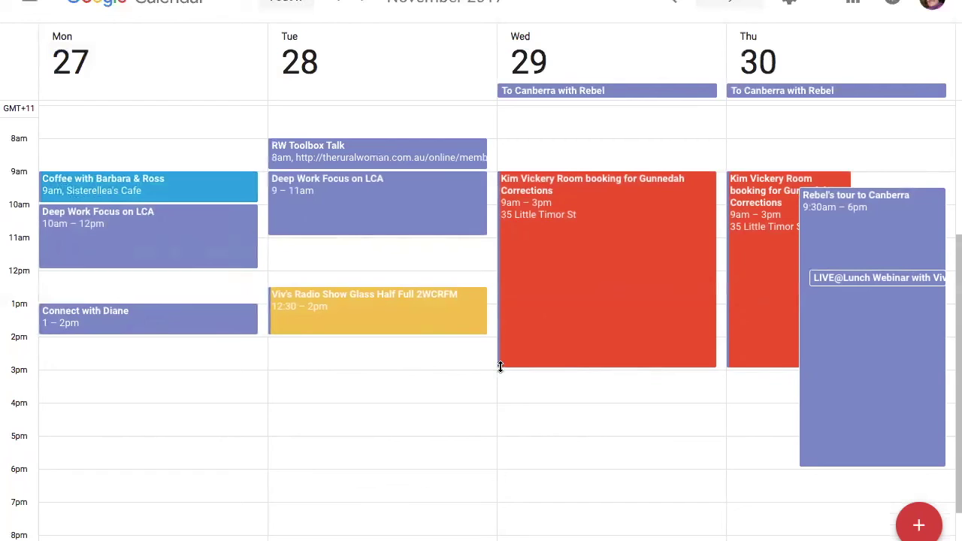
# Step: Show the calendar list and open the new calendar form with its Name field ready for entry
pyautogui.moveTo(610, 28)
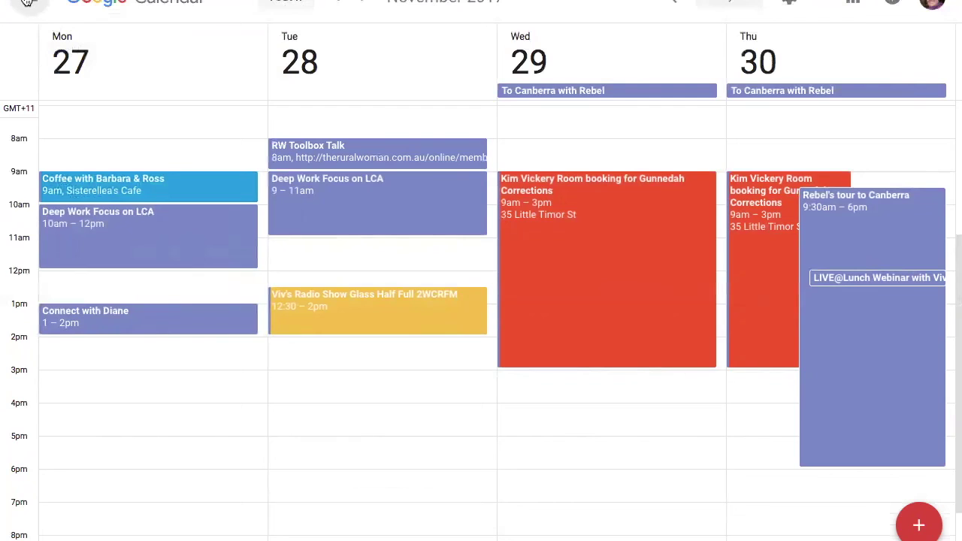
pyautogui.click(26, 2)
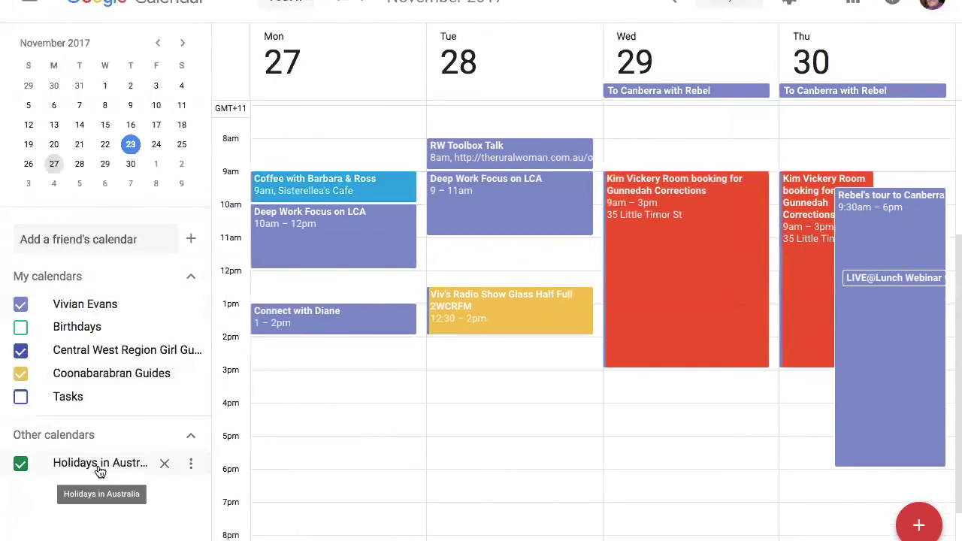
pyautogui.click(192, 241)
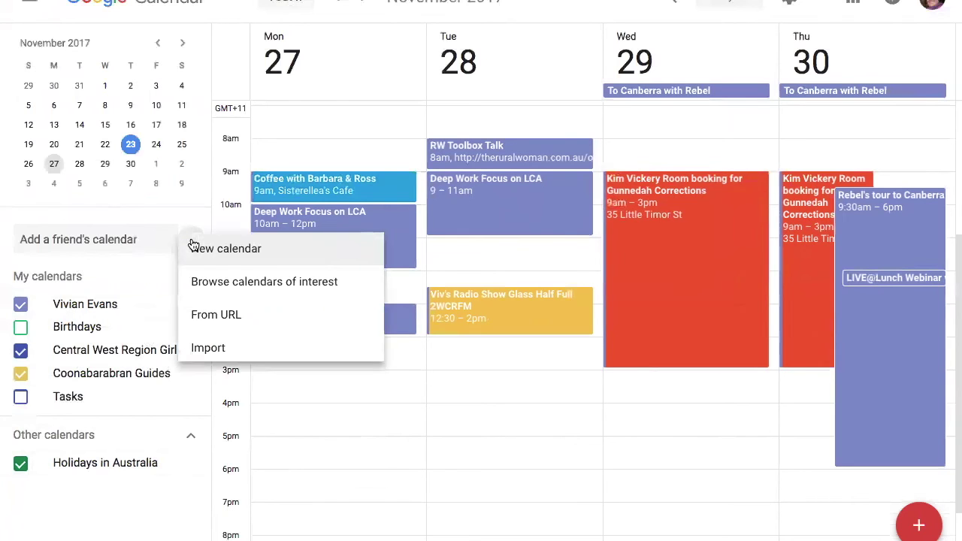
pyautogui.click(217, 250)
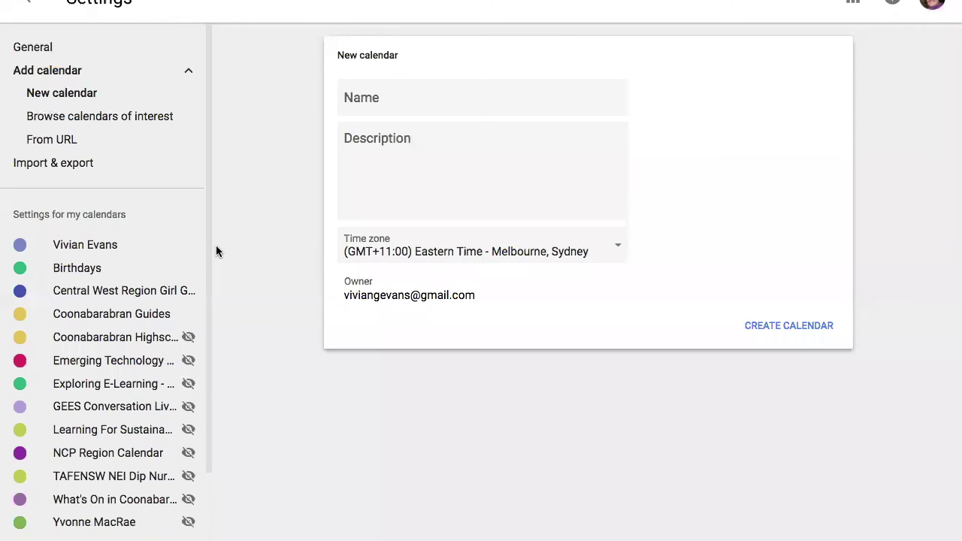
pyautogui.click(365, 102)
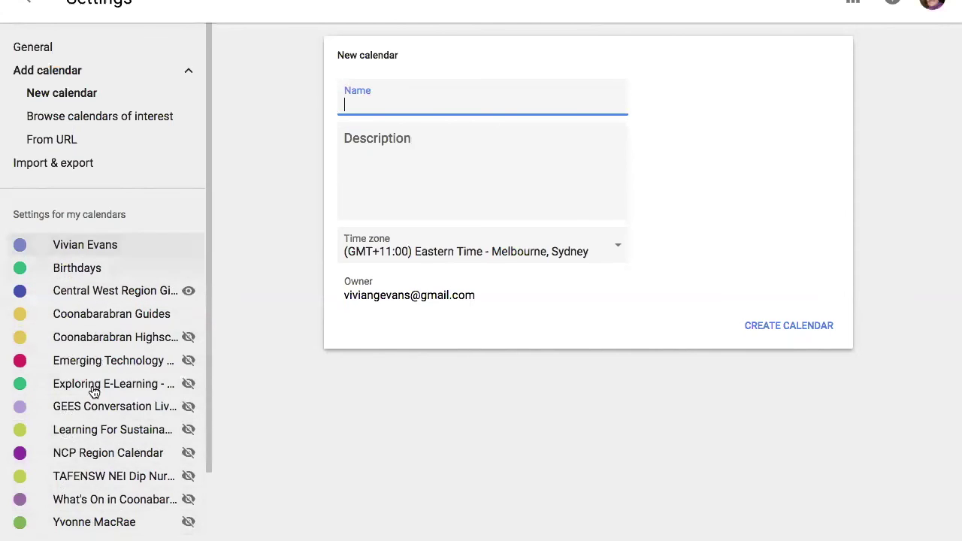
# Step: Make the NCP Region Calendar available to the public in its settings, and view the options for how much event detail is shared
pyautogui.click(90, 454)
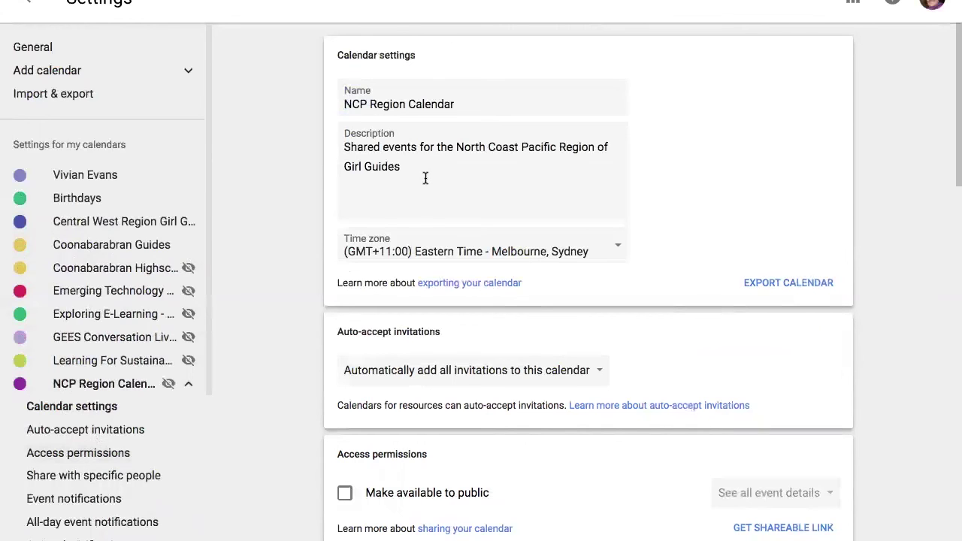
pyautogui.scroll(-1, 425, 178)
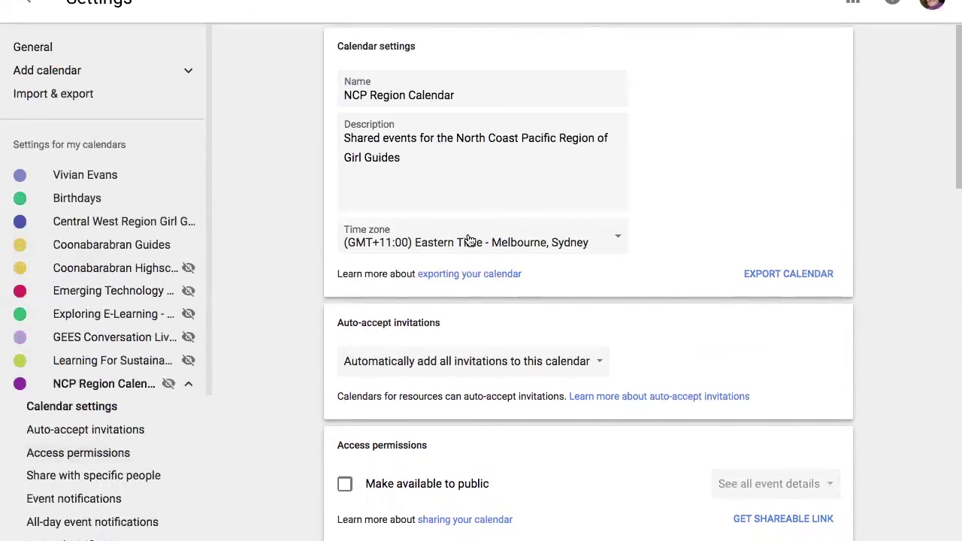
pyautogui.scroll(-3, 467, 239)
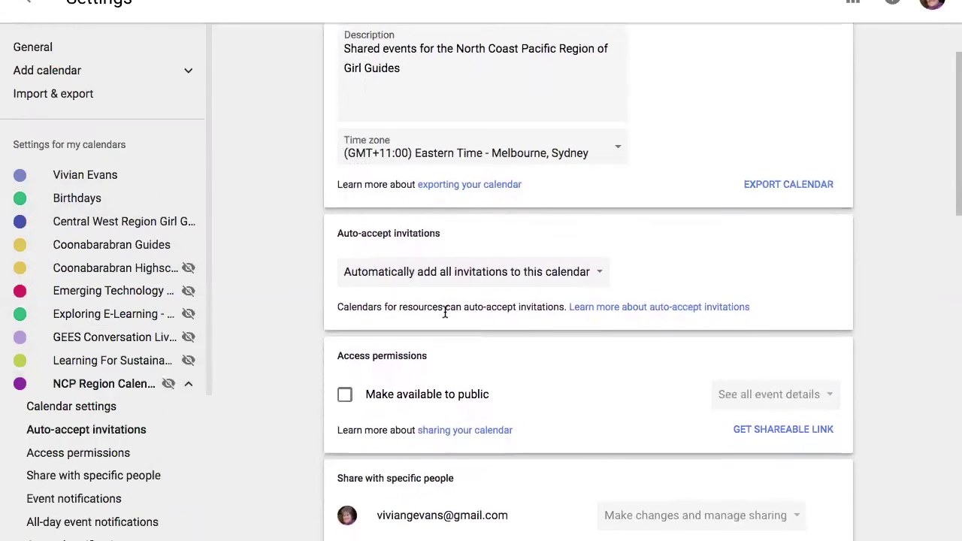
pyautogui.scroll(-1, 445, 311)
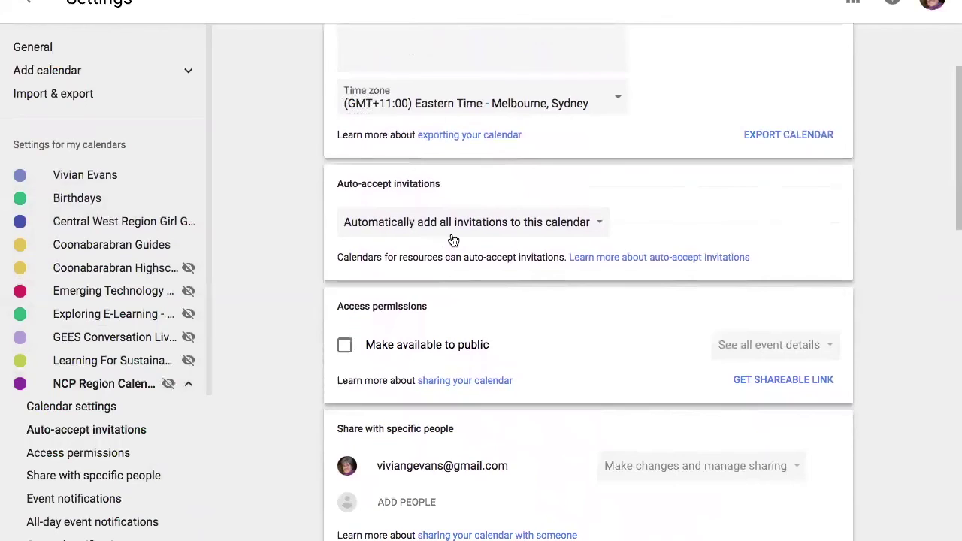
pyautogui.scroll(-1, 453, 240)
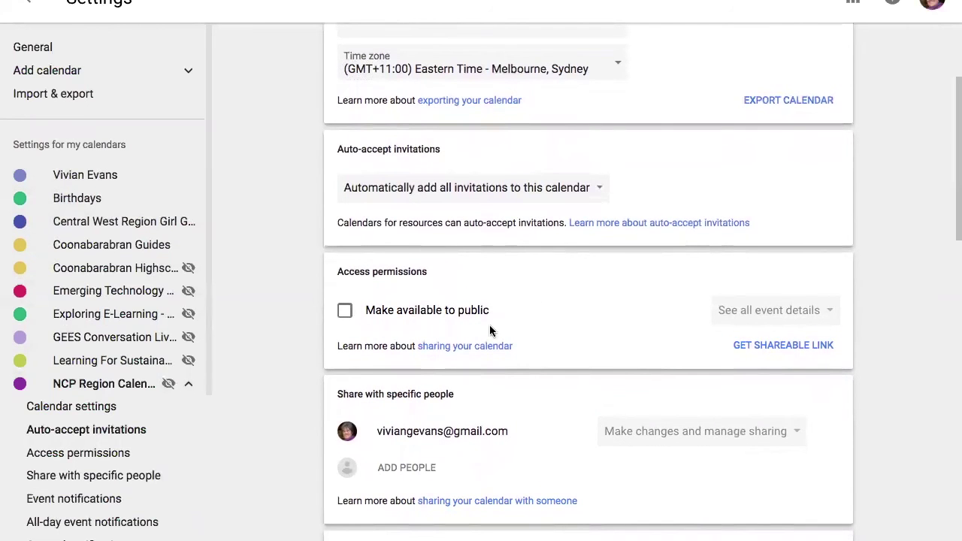
pyautogui.scroll(-1, 541, 266)
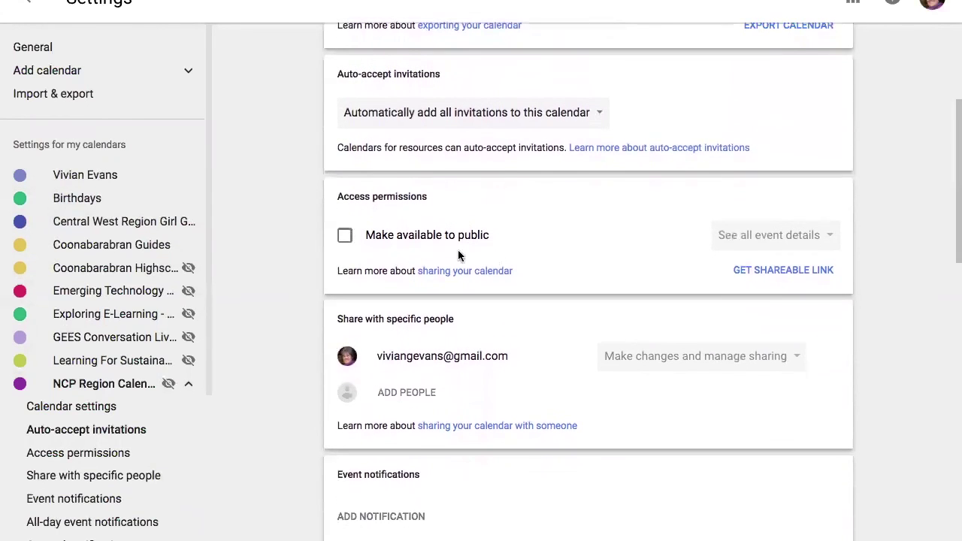
pyautogui.click(345, 237)
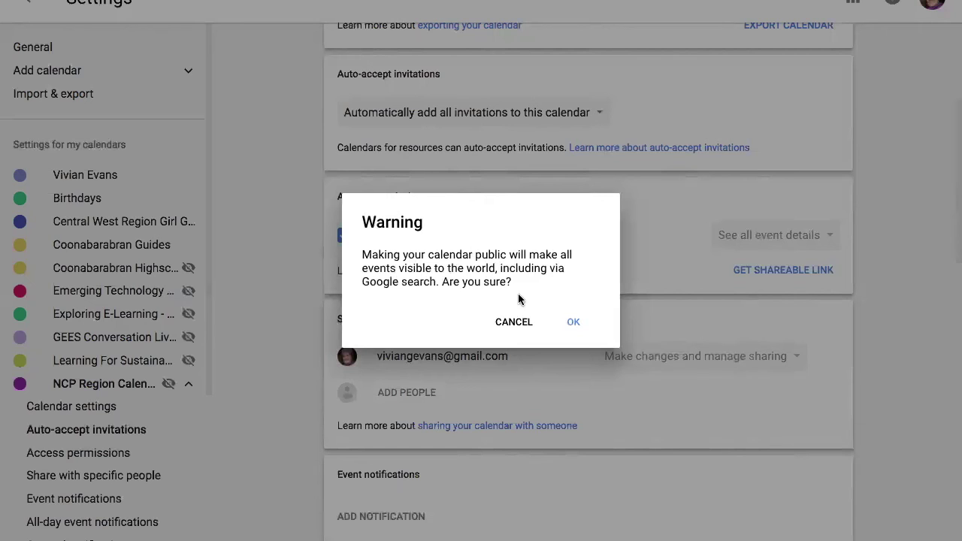
pyautogui.click(574, 325)
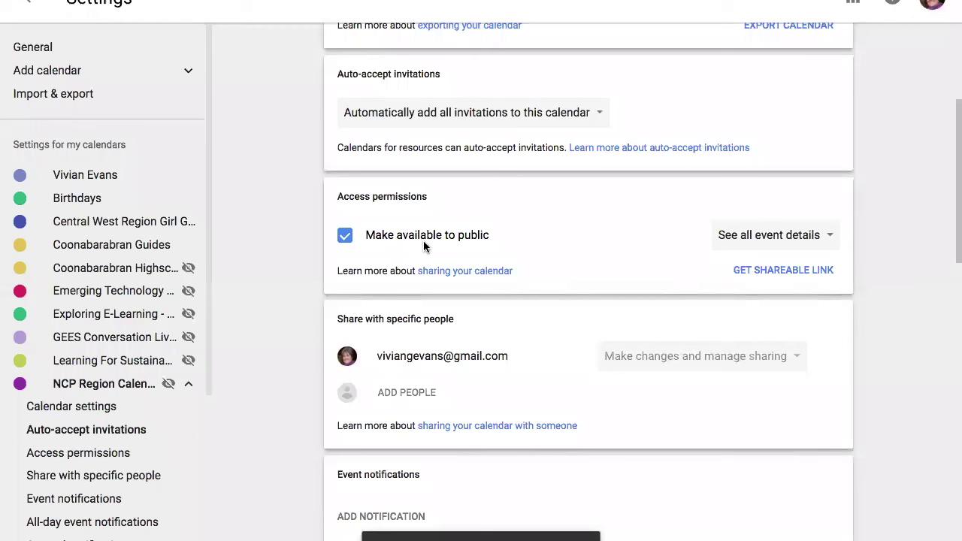
pyautogui.click(827, 238)
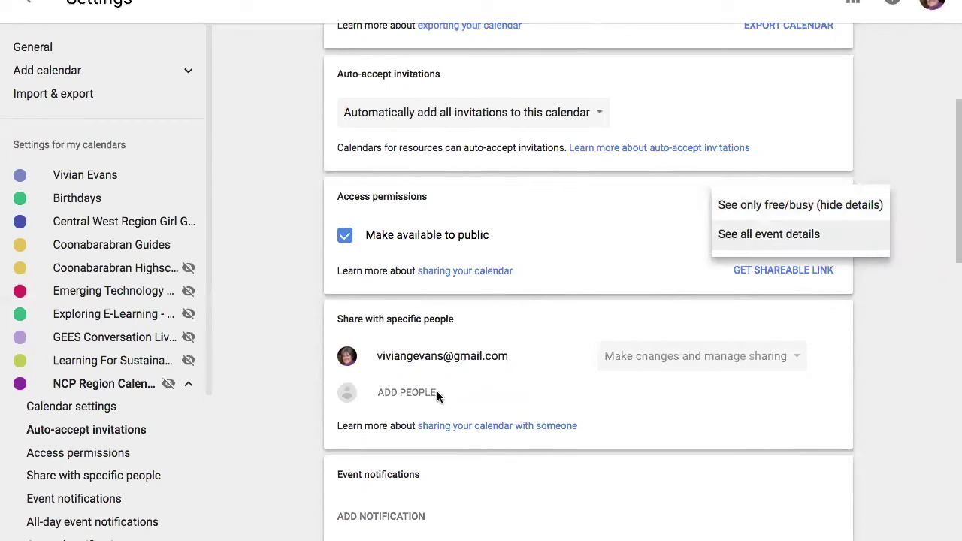
# Step: Start sharing the NCP Region Calendar with a suggested contact, view the permission levels on offer, and cancel without sending the invitation
pyautogui.scroll(-1, 404, 397)
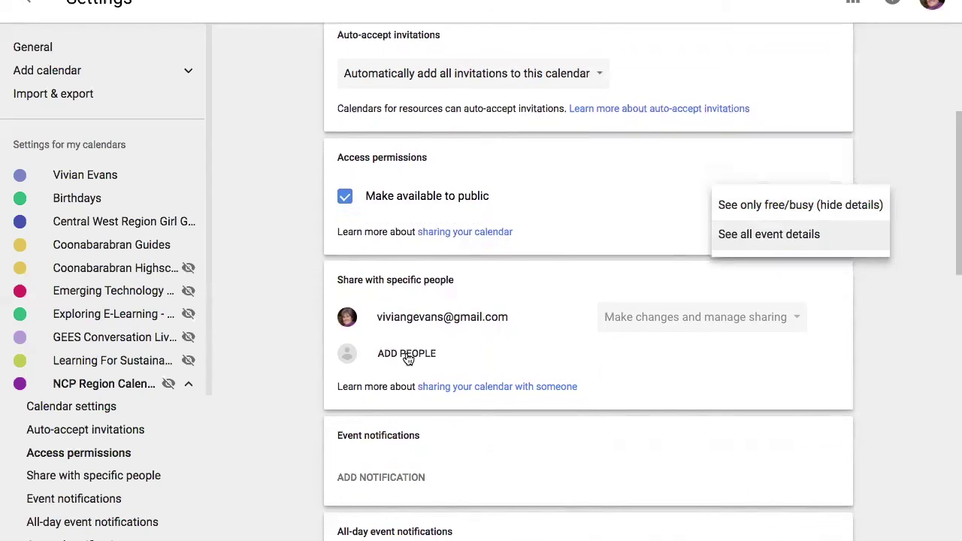
pyautogui.click(407, 357)
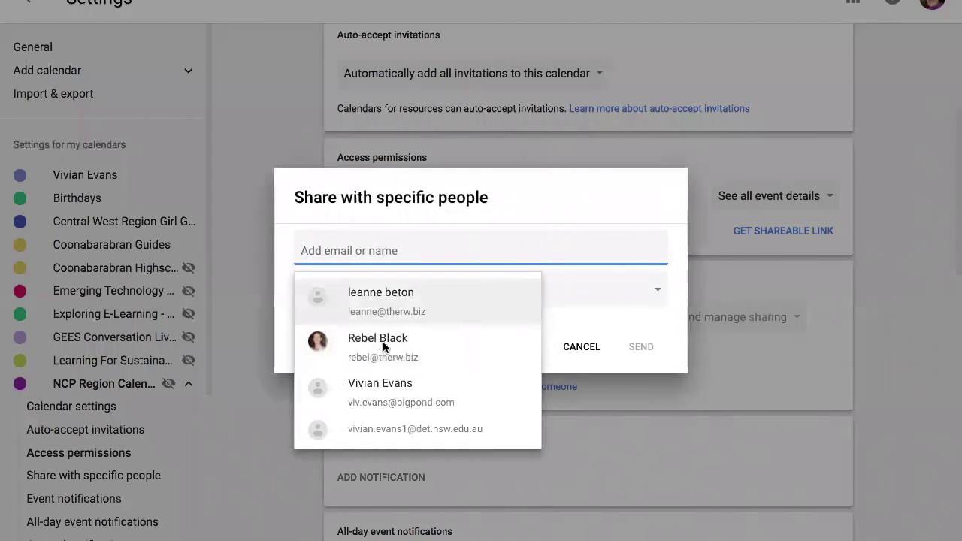
pyautogui.click(387, 301)
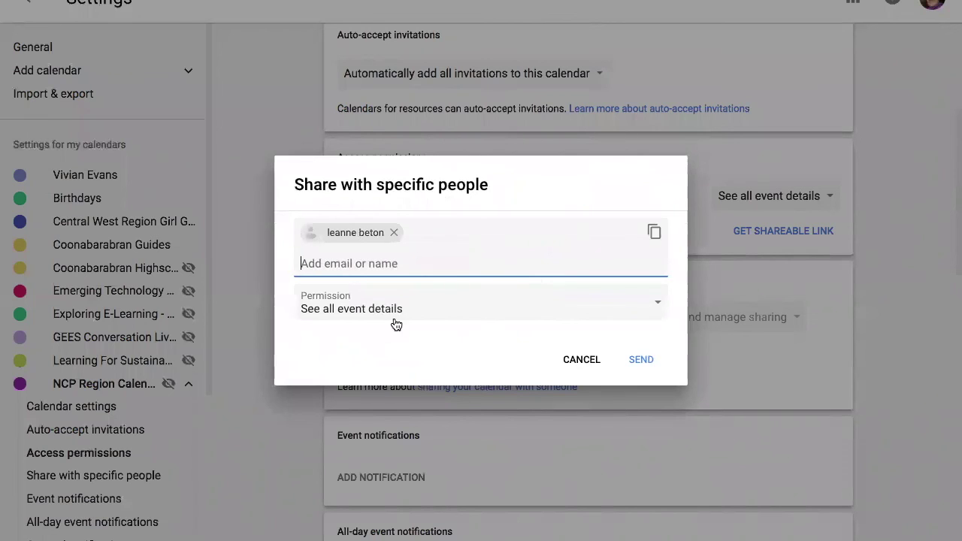
pyautogui.click(657, 305)
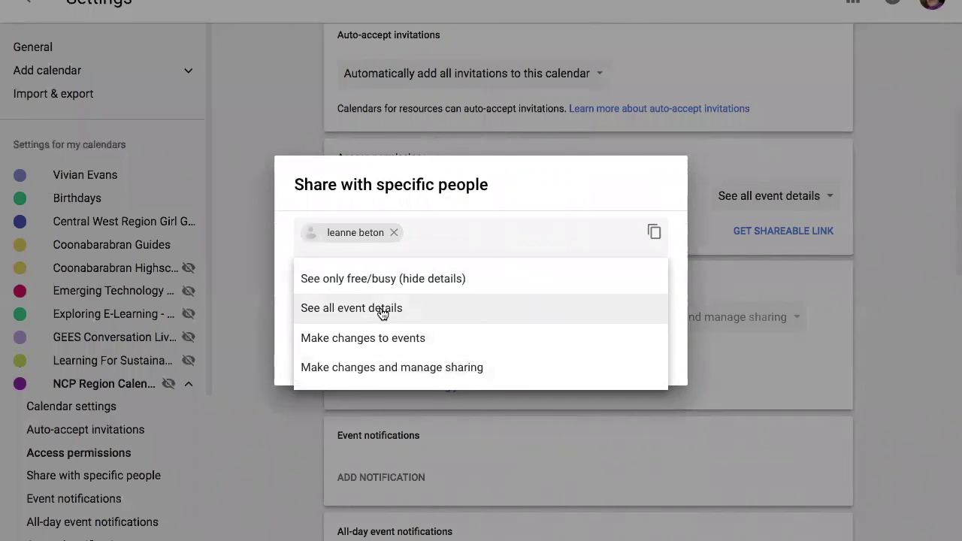
pyautogui.click(551, 178)
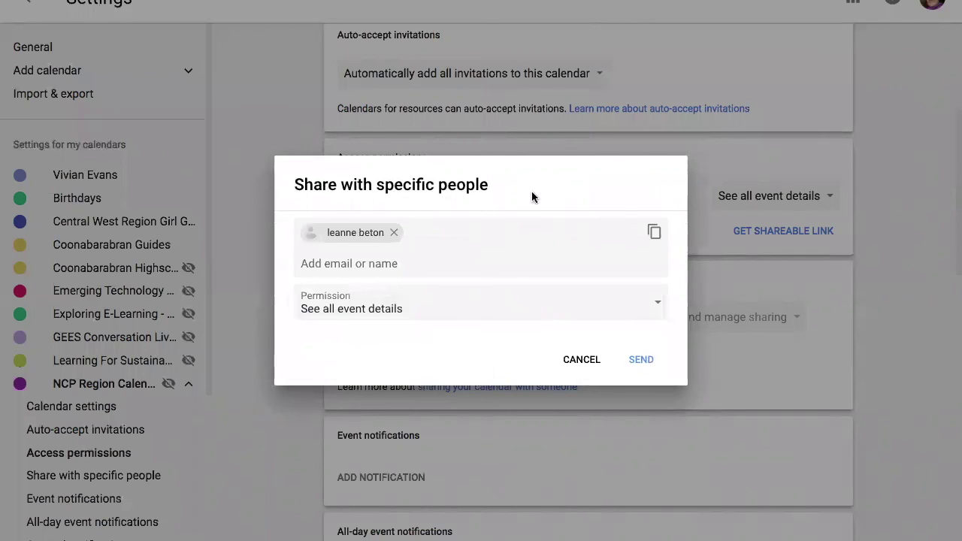
pyautogui.click(581, 361)
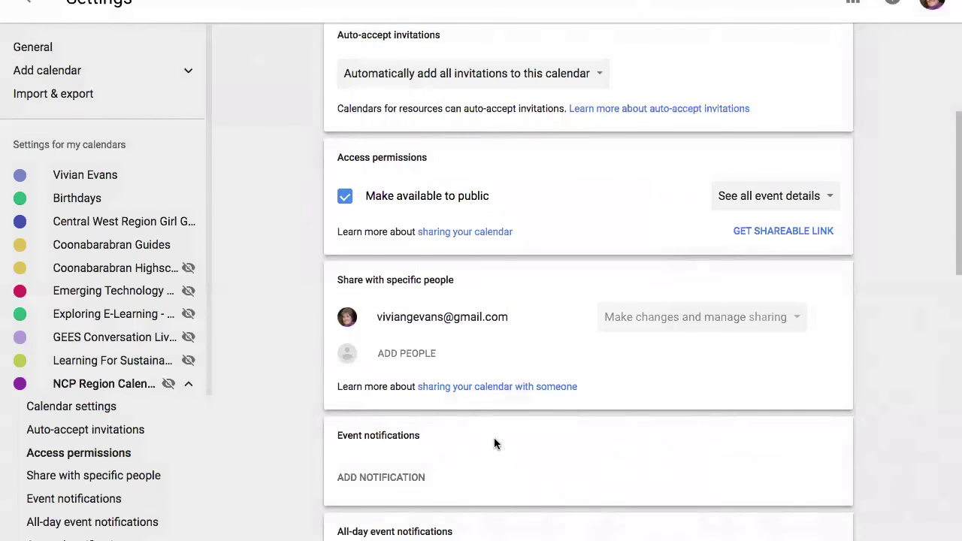
# Step: Examine the calendar's event, all-day and general notification settings and its Integrate calendar details, and return to the calendar view
pyautogui.scroll(-2, 493, 444)
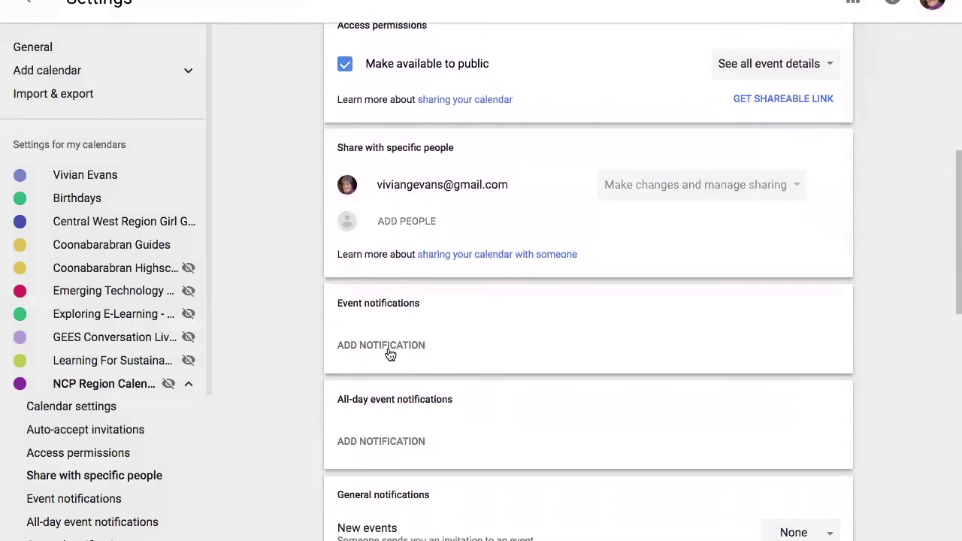
pyautogui.scroll(-3, 454, 435)
pyautogui.scroll(-2, 453, 440)
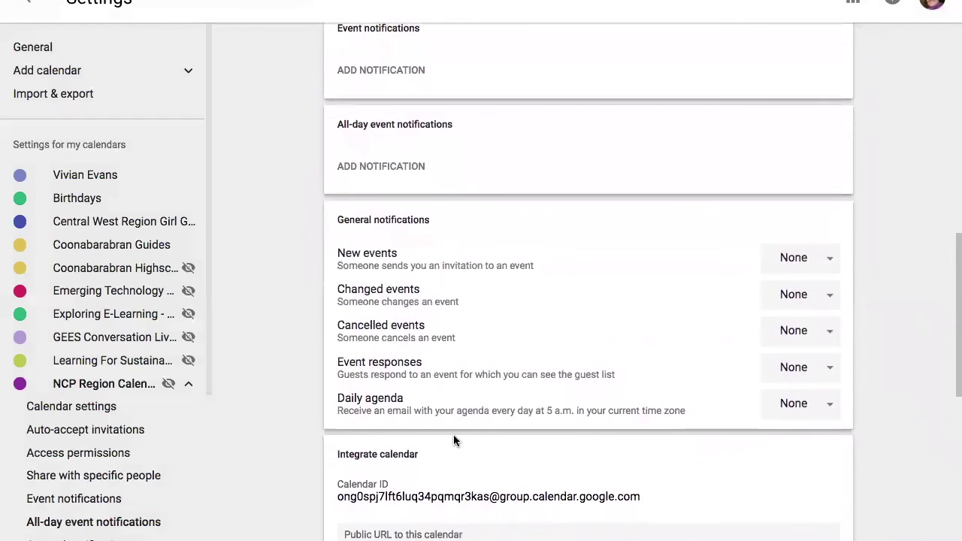
pyautogui.scroll(-1, 454, 440)
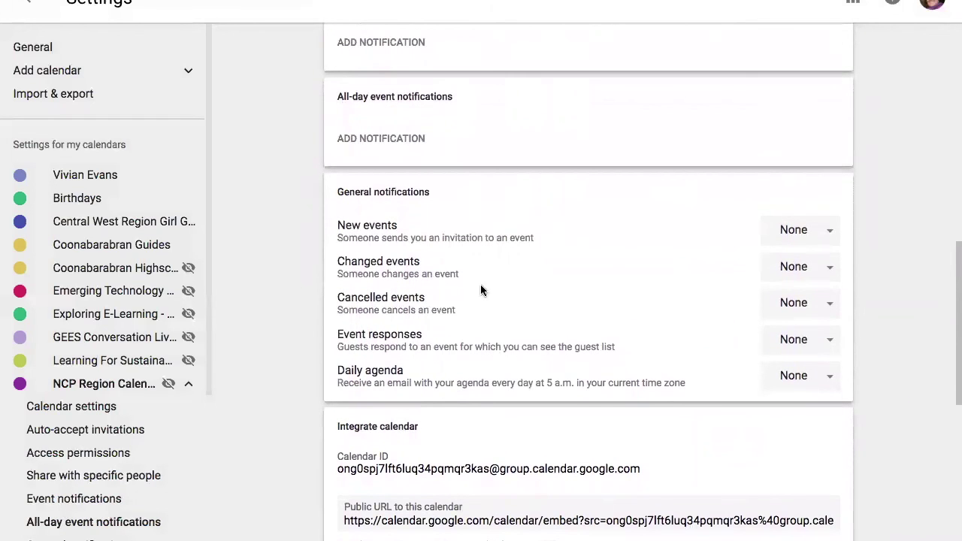
pyautogui.scroll(-3, 475, 462)
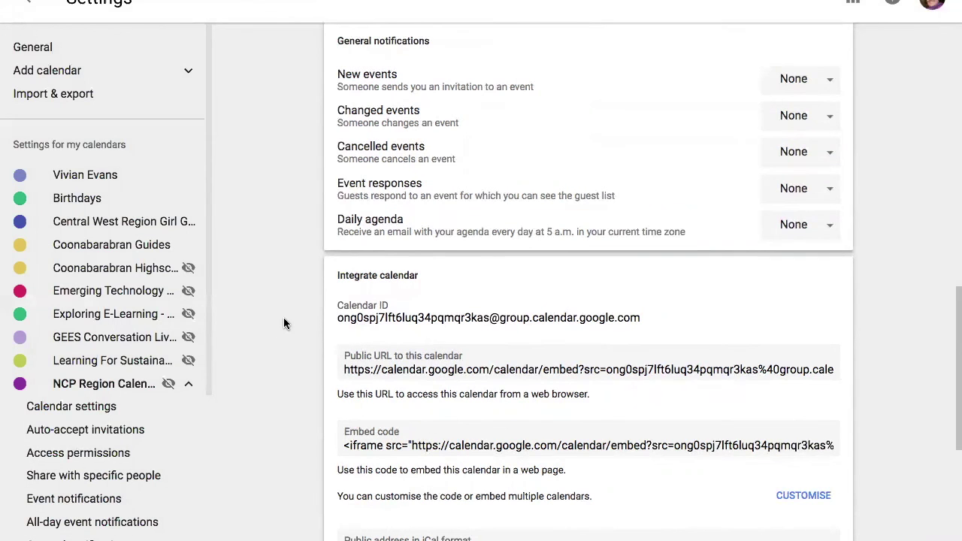
pyautogui.scroll(8, 283, 324)
pyautogui.scroll(5, 283, 323)
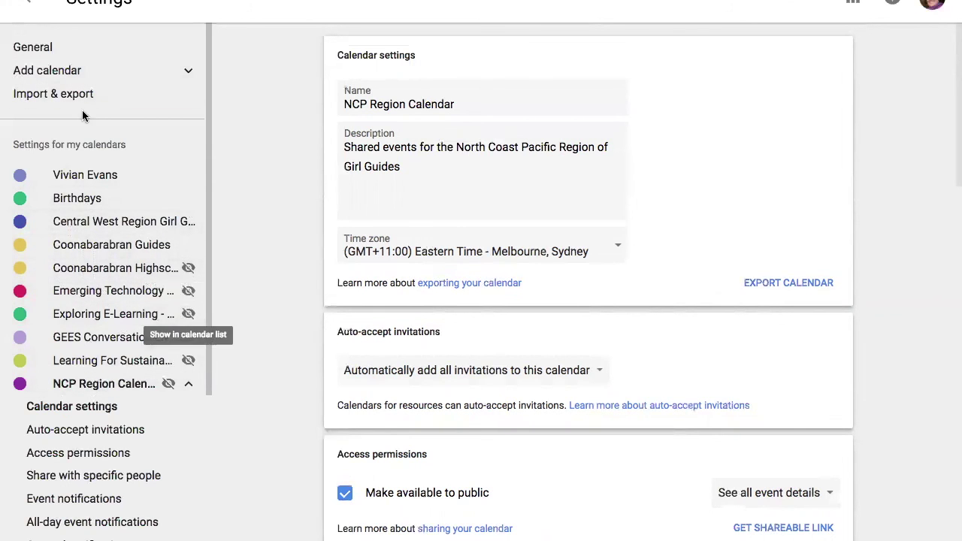
pyautogui.click(29, 3)
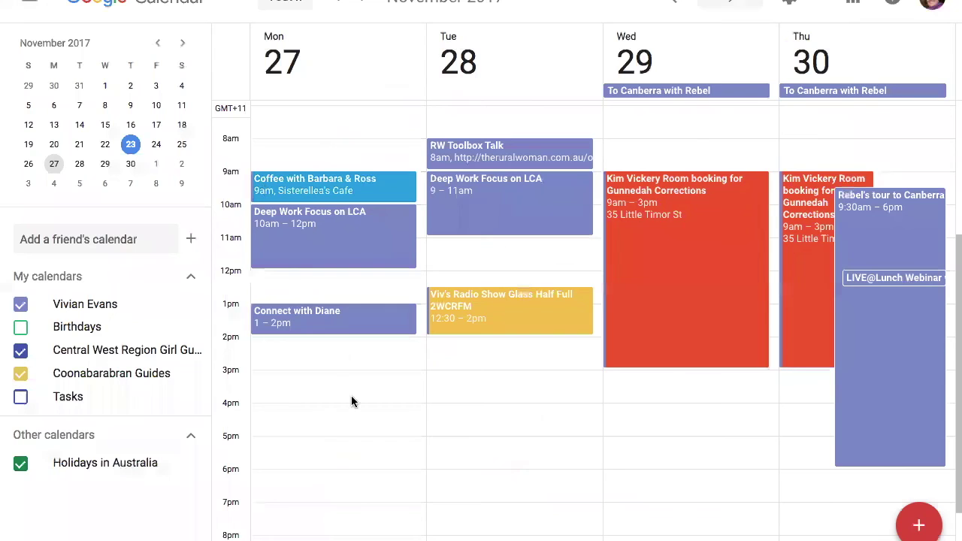
pyautogui.scroll(2, 365, 424)
pyautogui.scroll(-1, 365, 429)
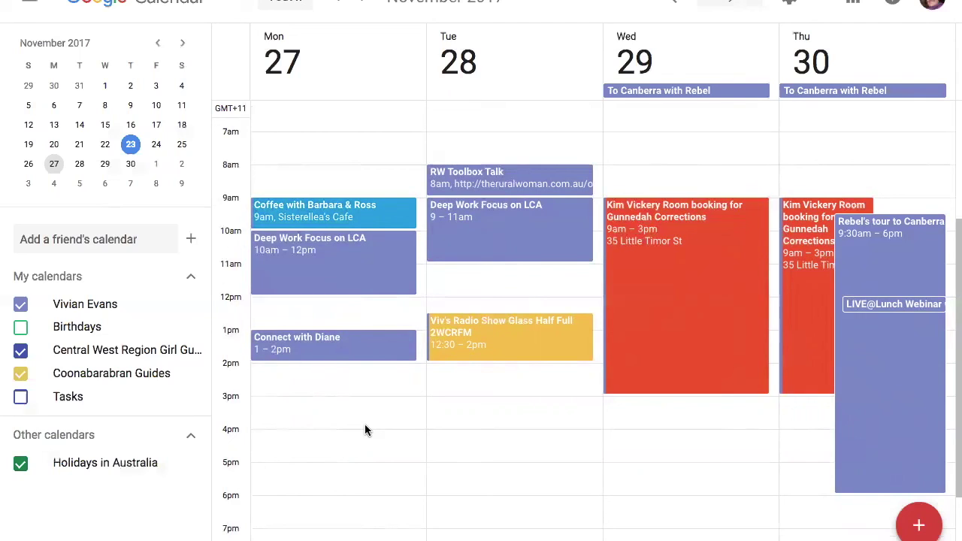
pyautogui.moveTo(421, 1)
pyautogui.moveTo(565, 535)
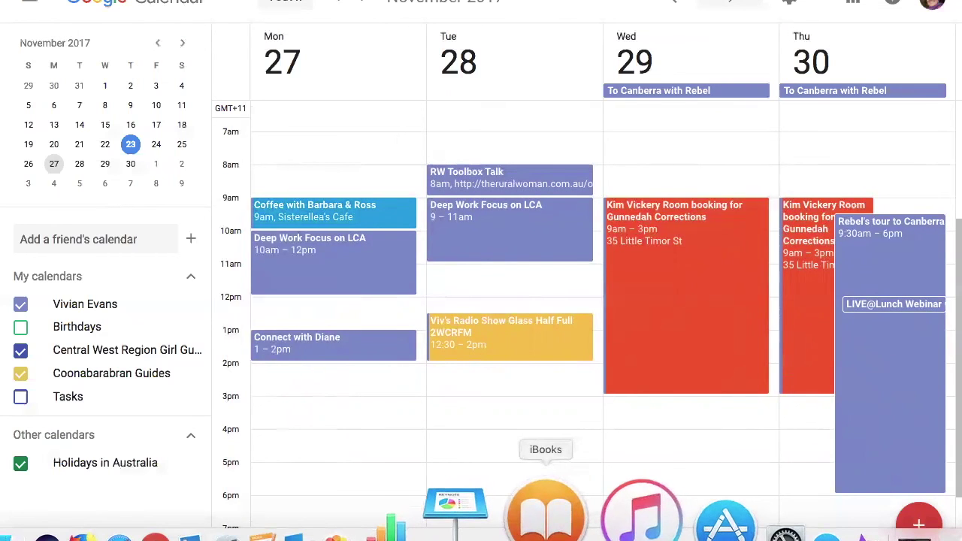